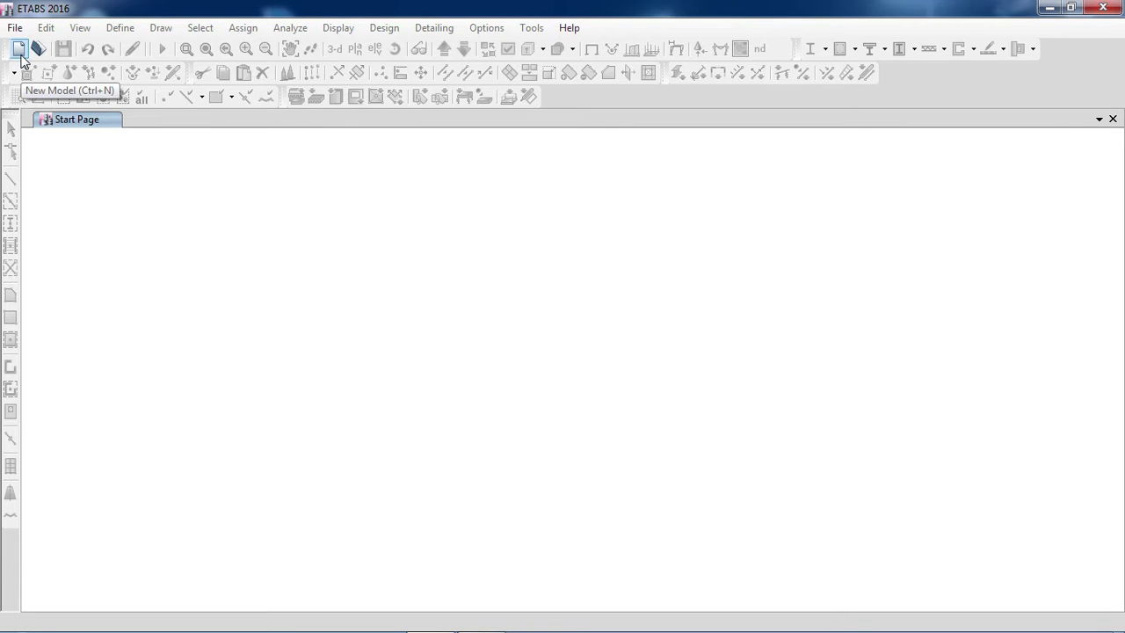
Create a new model using built-in settings with Metric SI units, Indian steel sections, IS 800:2007 and IS 456:2000.
left_click(19, 51)
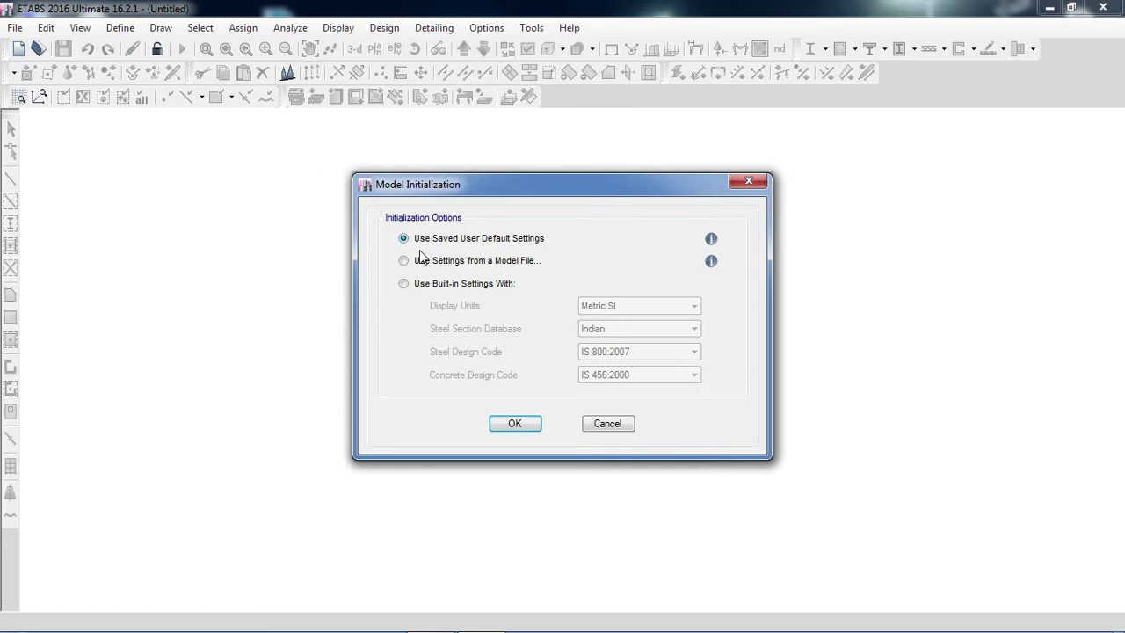
left_click(448, 283)
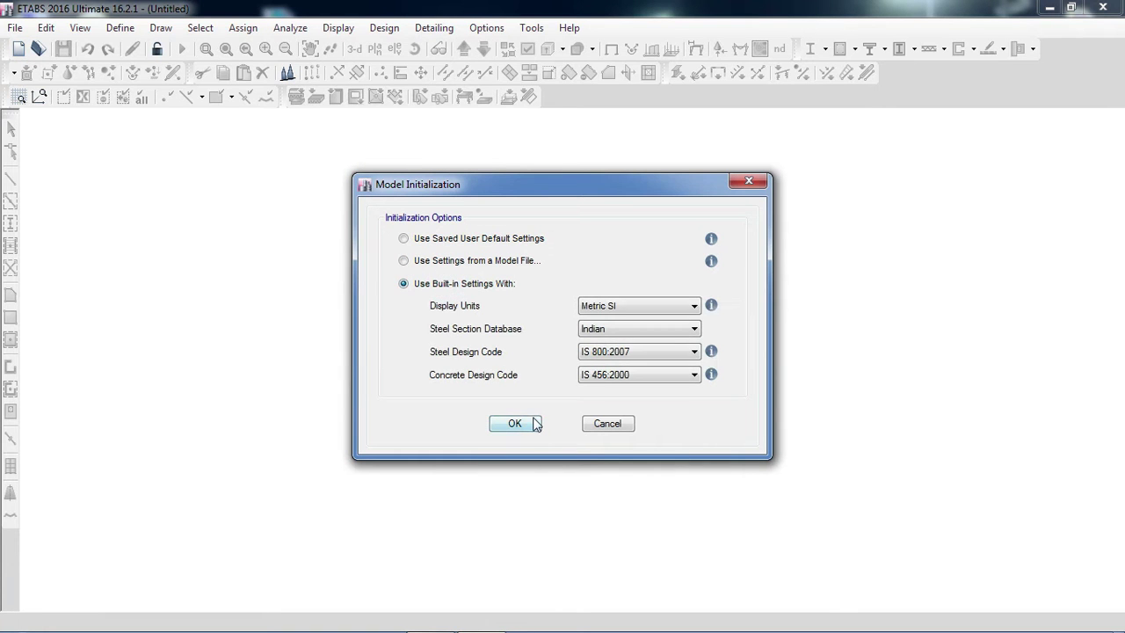
left_click(515, 424)
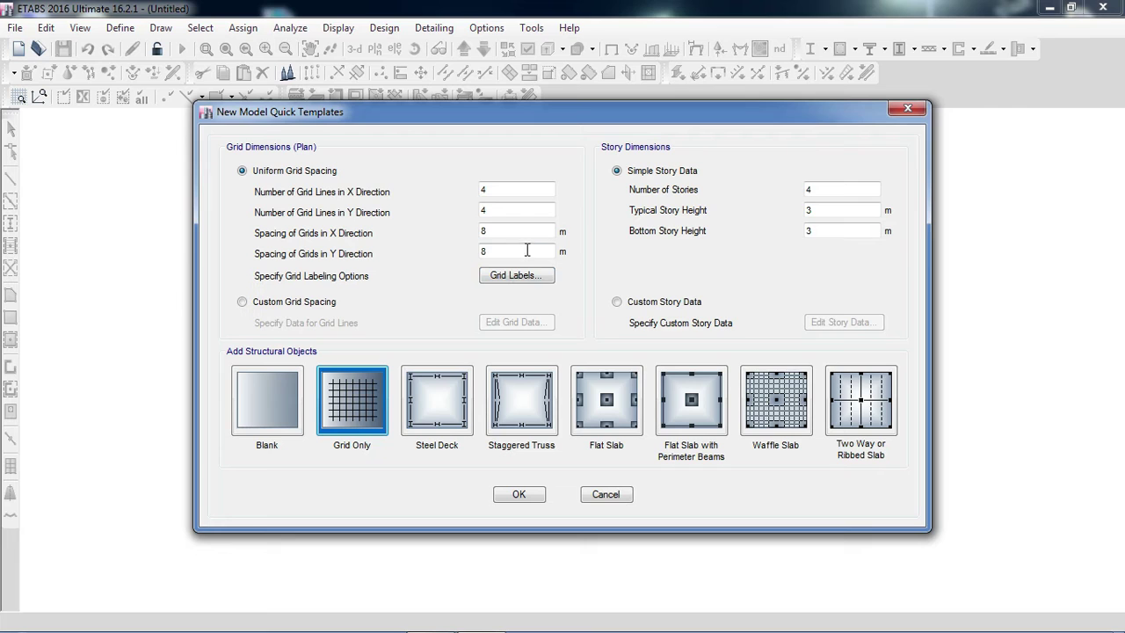
Set the grid spacing to 6 m in X and 5 m in Y with 6 stories, and generate the grid-only model.
double_click(498, 235)
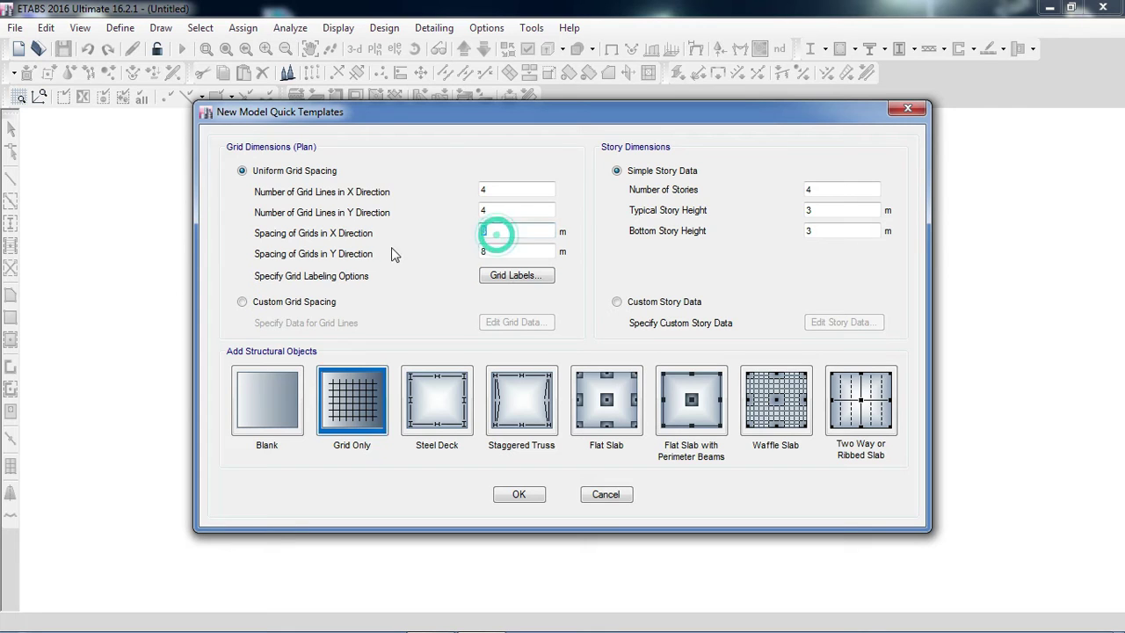
type("6")
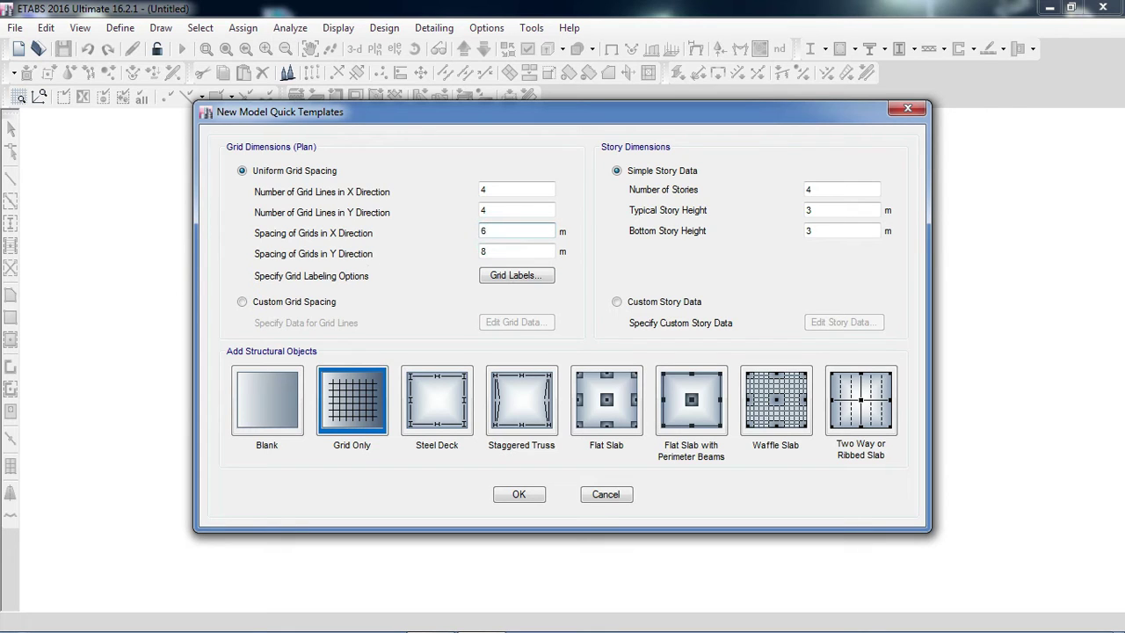
left_click(493, 254)
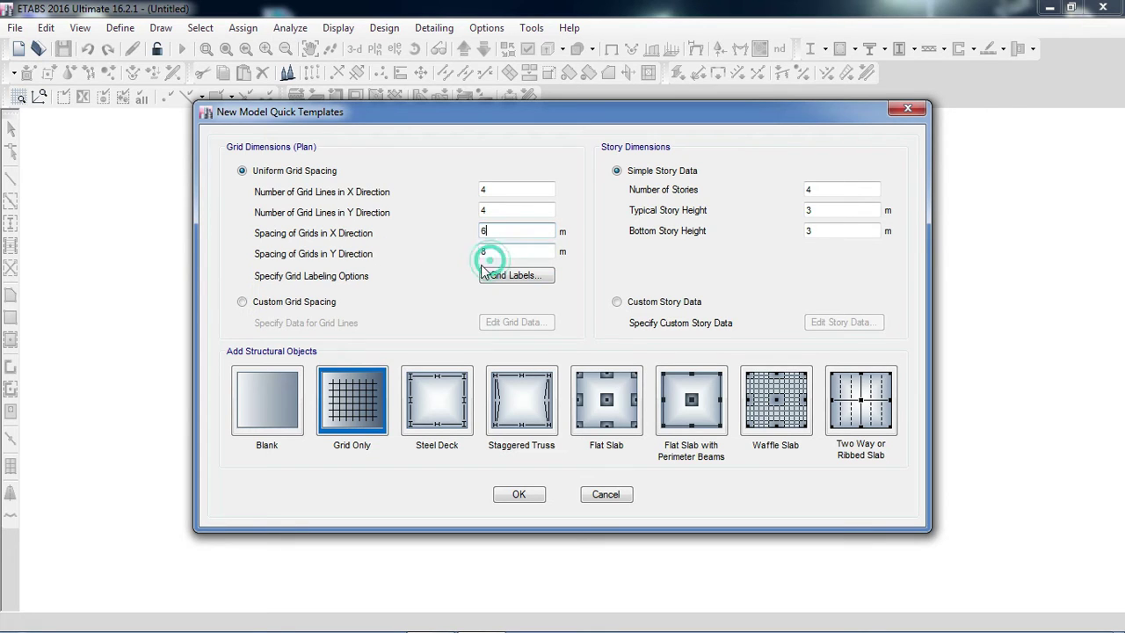
double_click(493, 250)
type("5")
double_click(826, 189)
type("6")
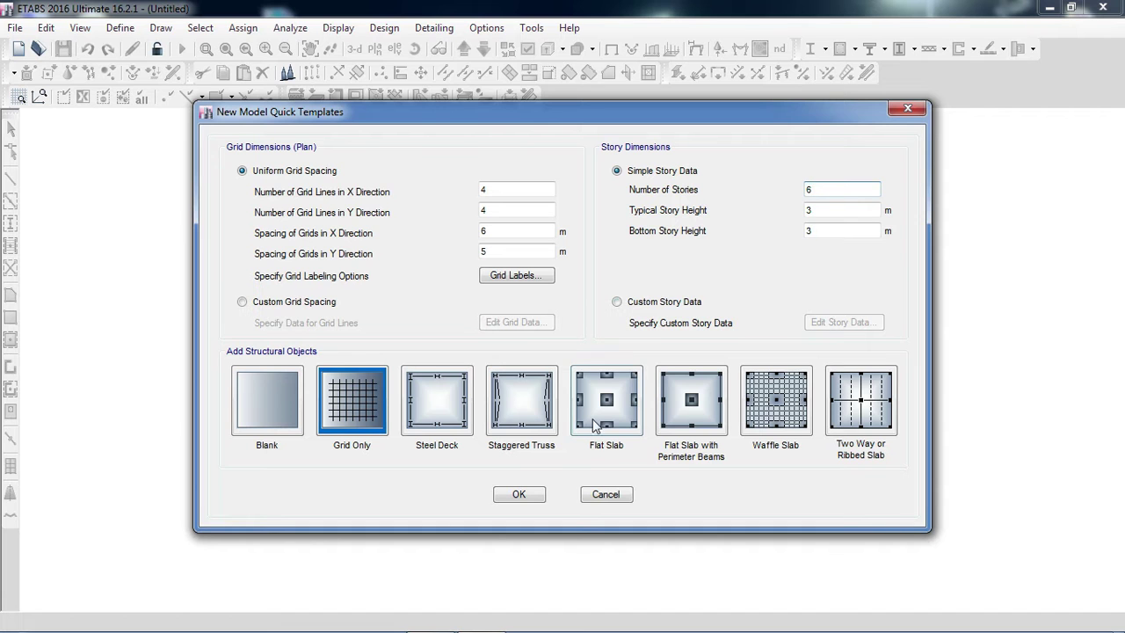
left_click(519, 495)
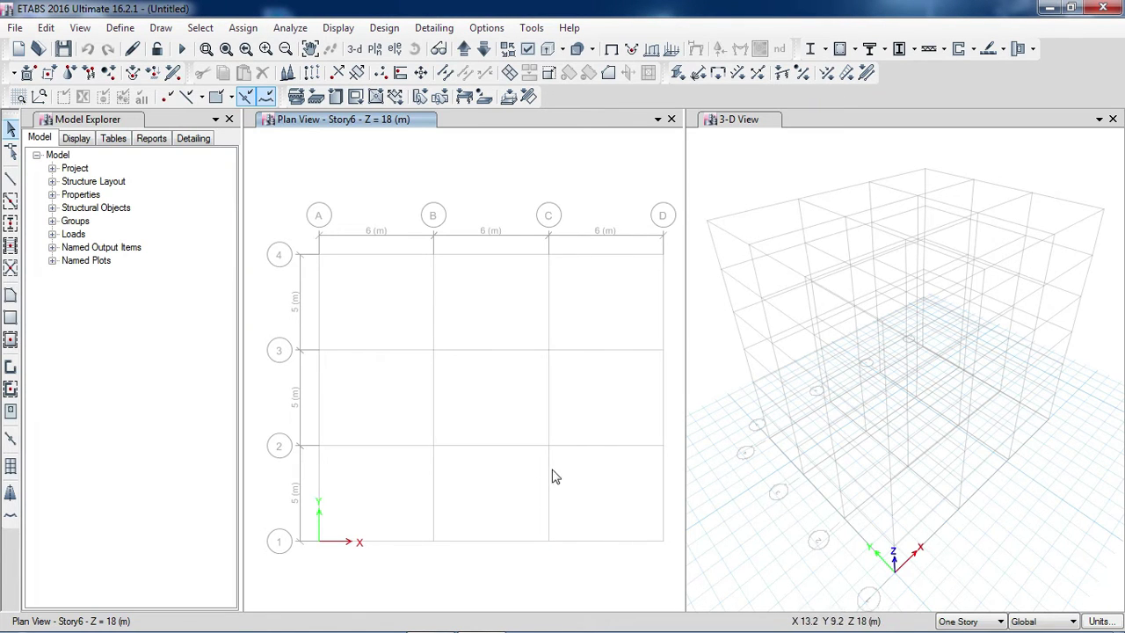
Change the grid color of grid system G1 to dark blue and apply it to the model.
left_click(42, 32)
left_click(42, 32)
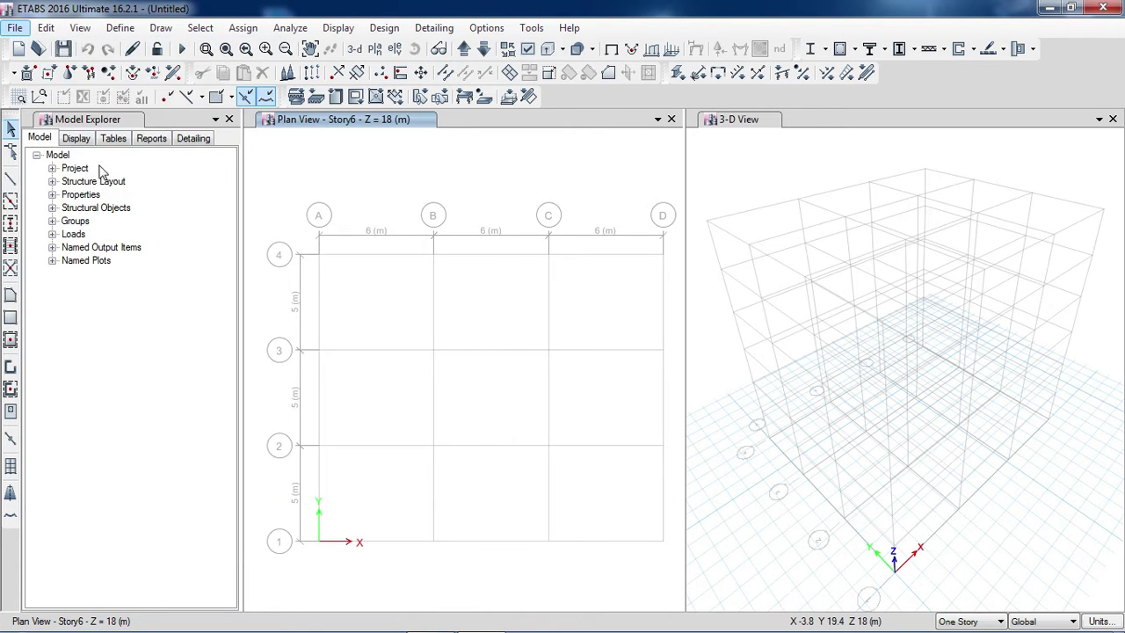
left_click(46, 29)
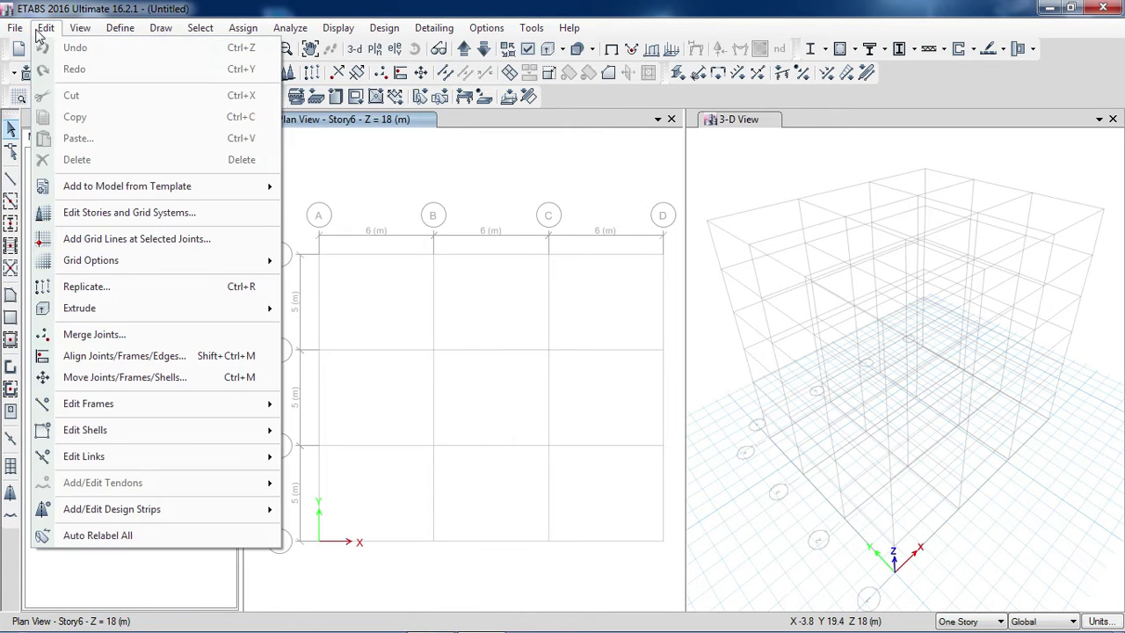
left_click(126, 212)
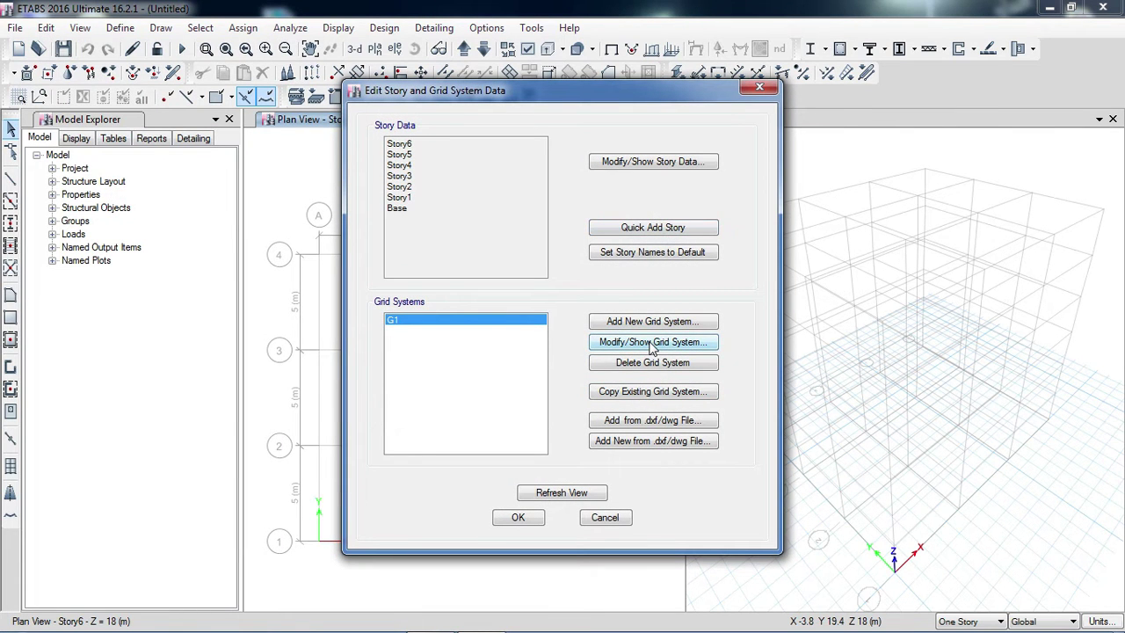
left_click(652, 343)
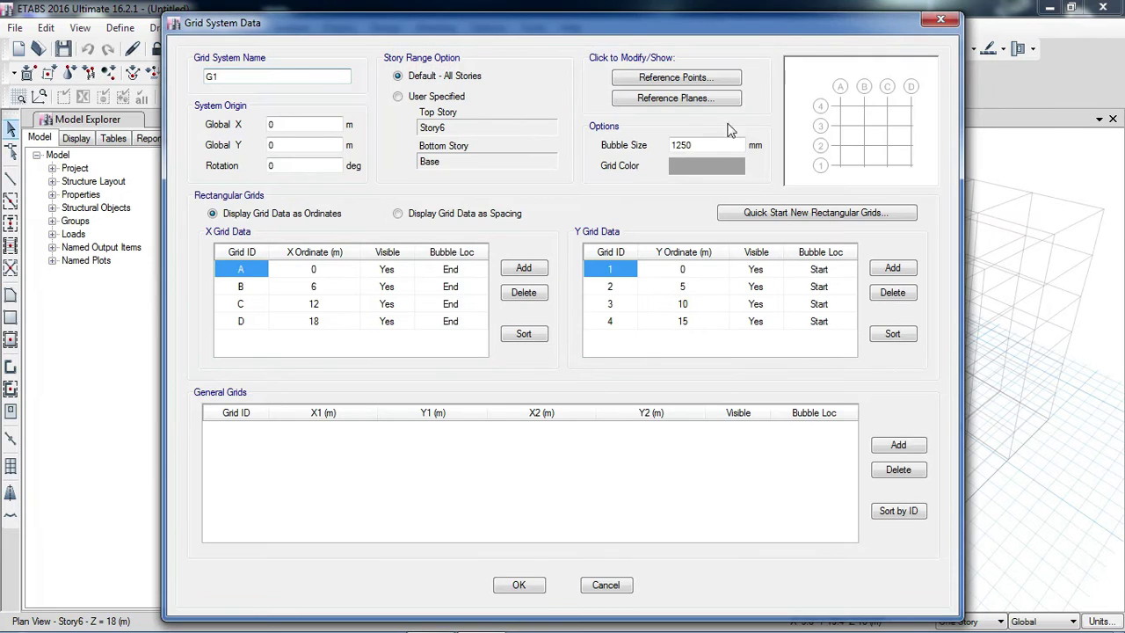
left_click(709, 170)
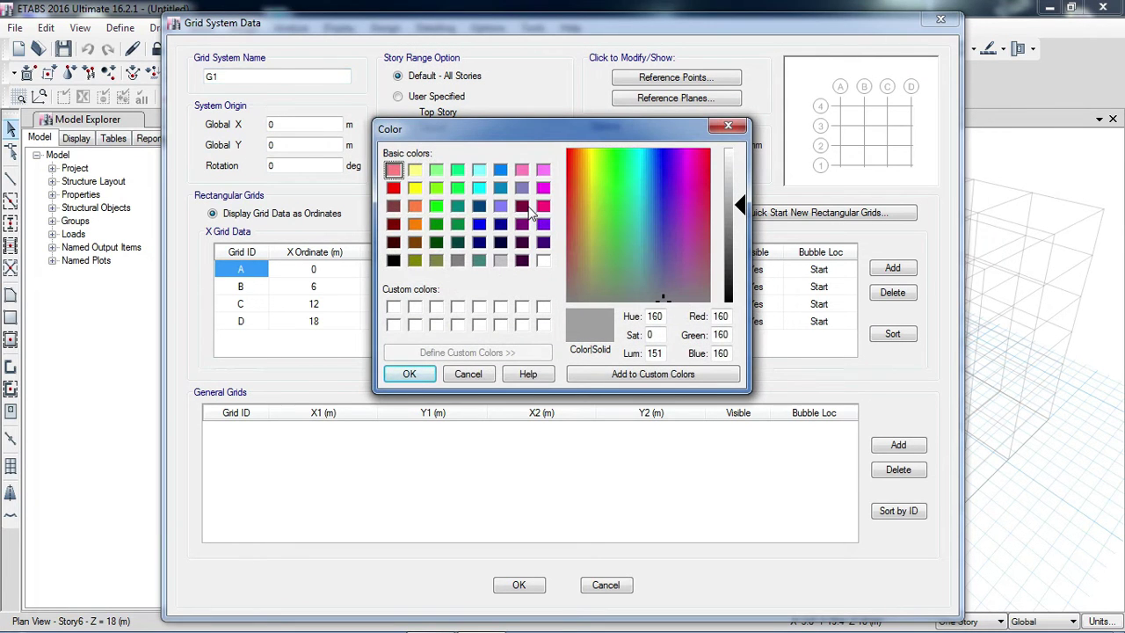
left_click(500, 224)
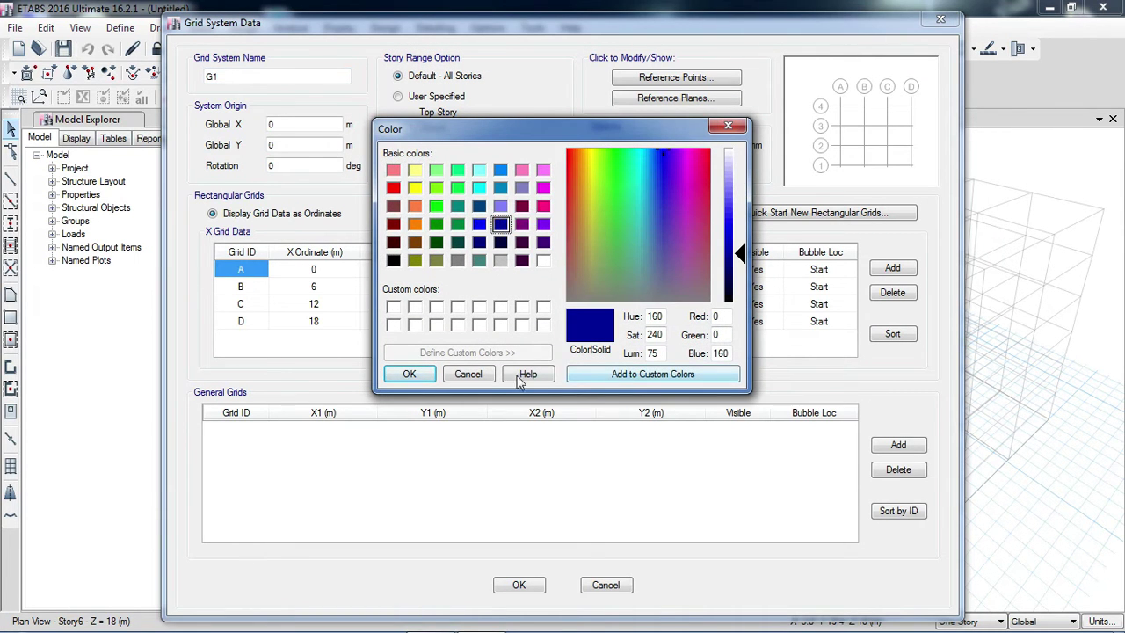
left_click(412, 374)
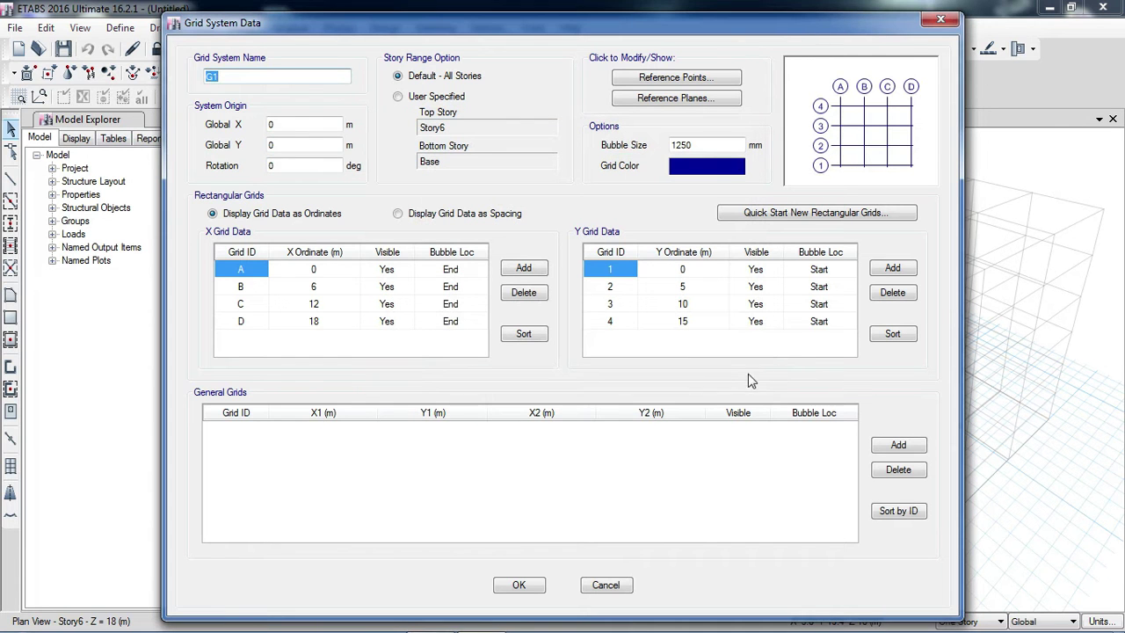
left_click(527, 587)
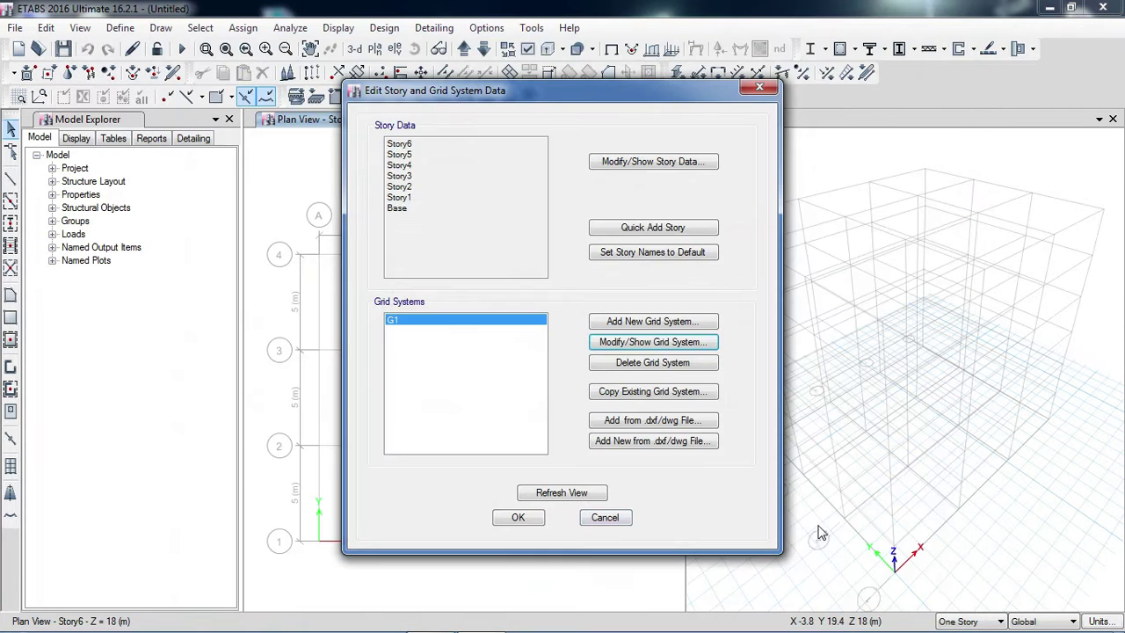
left_click(518, 518)
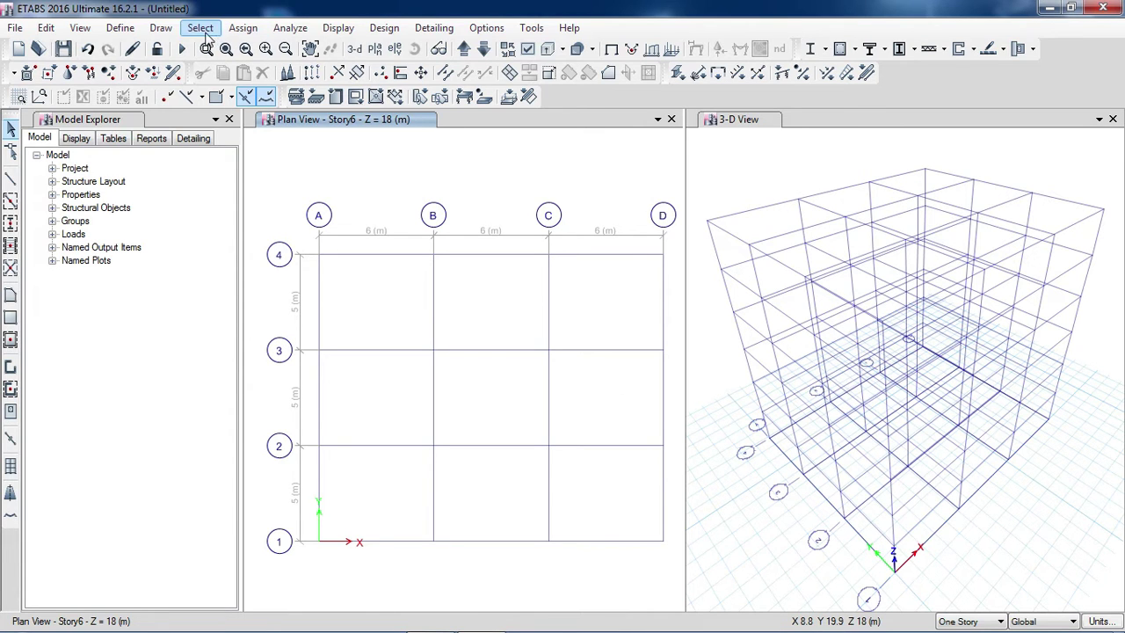
Draw a grid line for all stories from grid point A-1 to D-1 with a plan offset of 2500 mm.
left_click(160, 32)
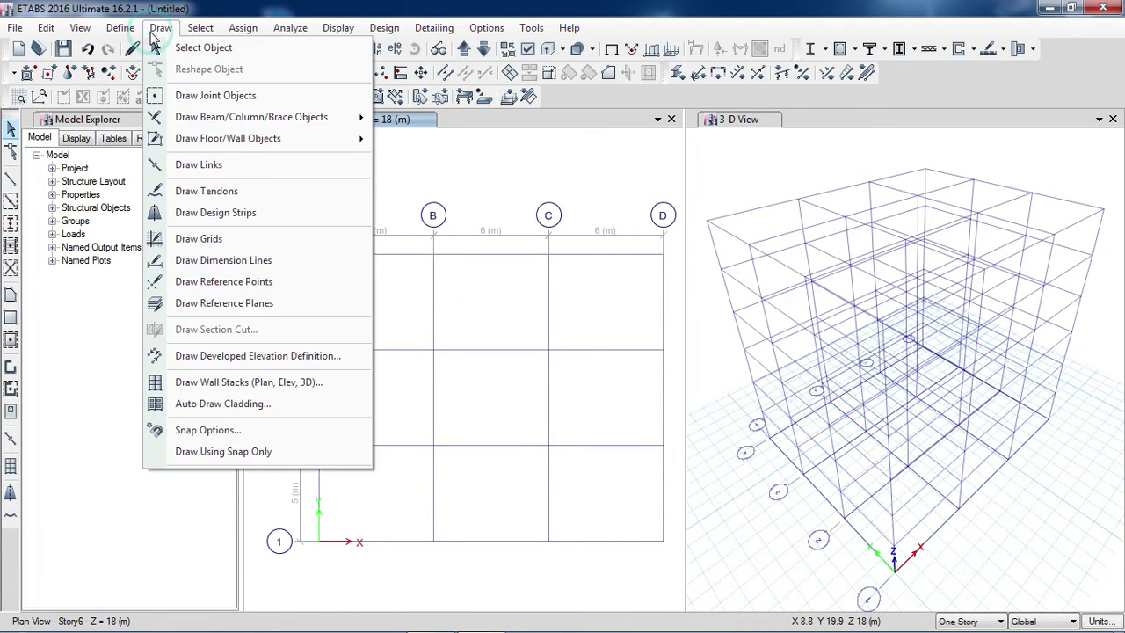
left_click(227, 239)
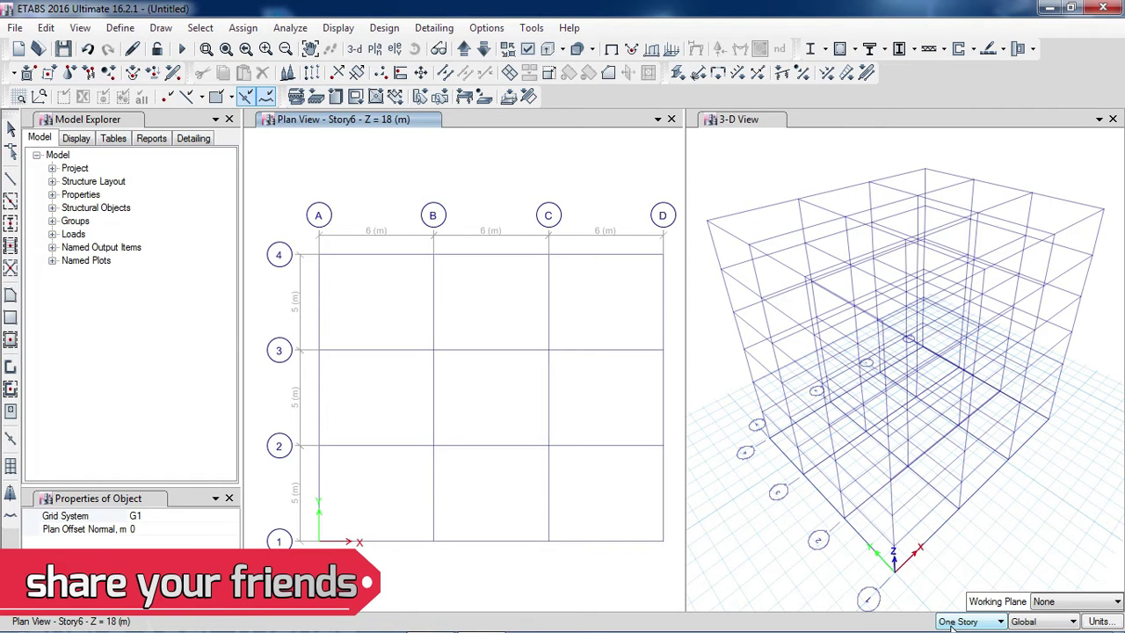
left_click(952, 623)
left_click(952, 594)
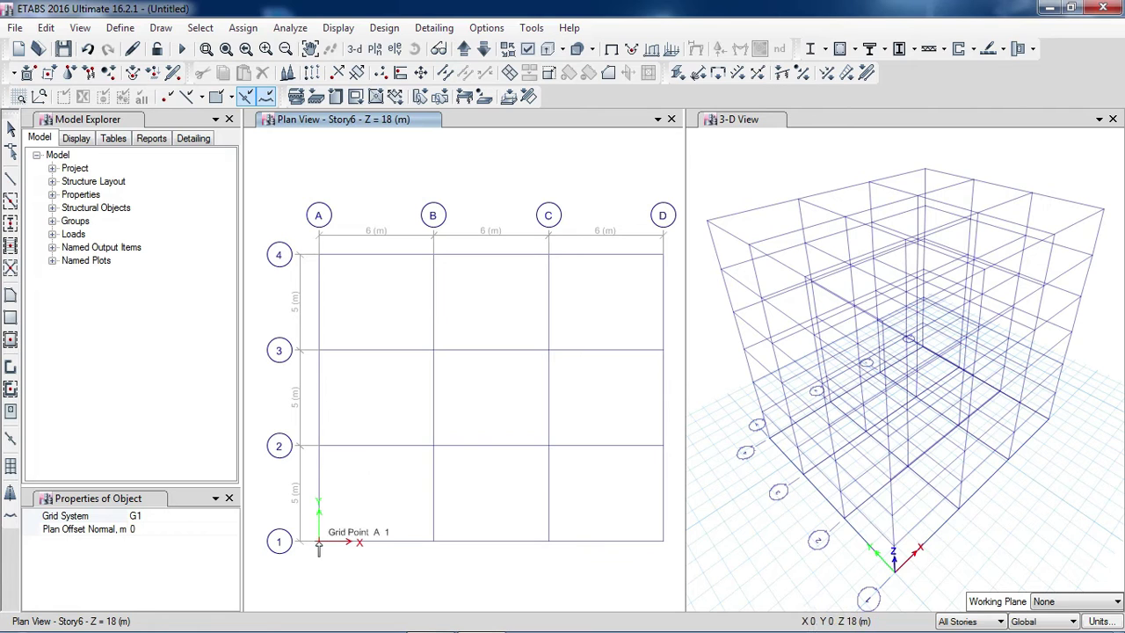
left_click(150, 530)
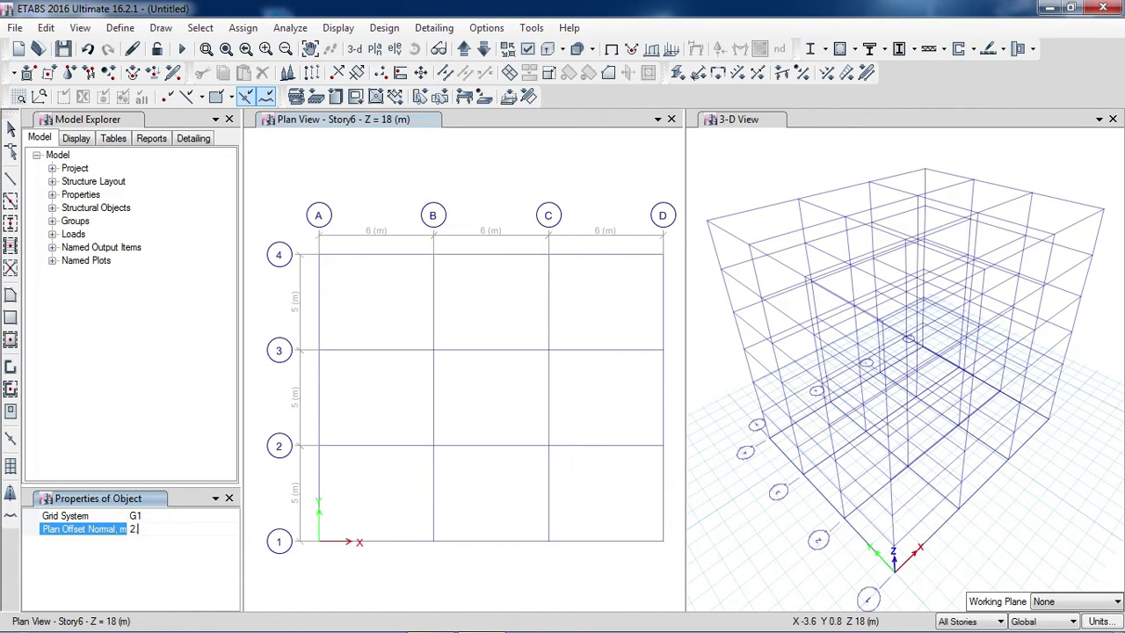
type("5")
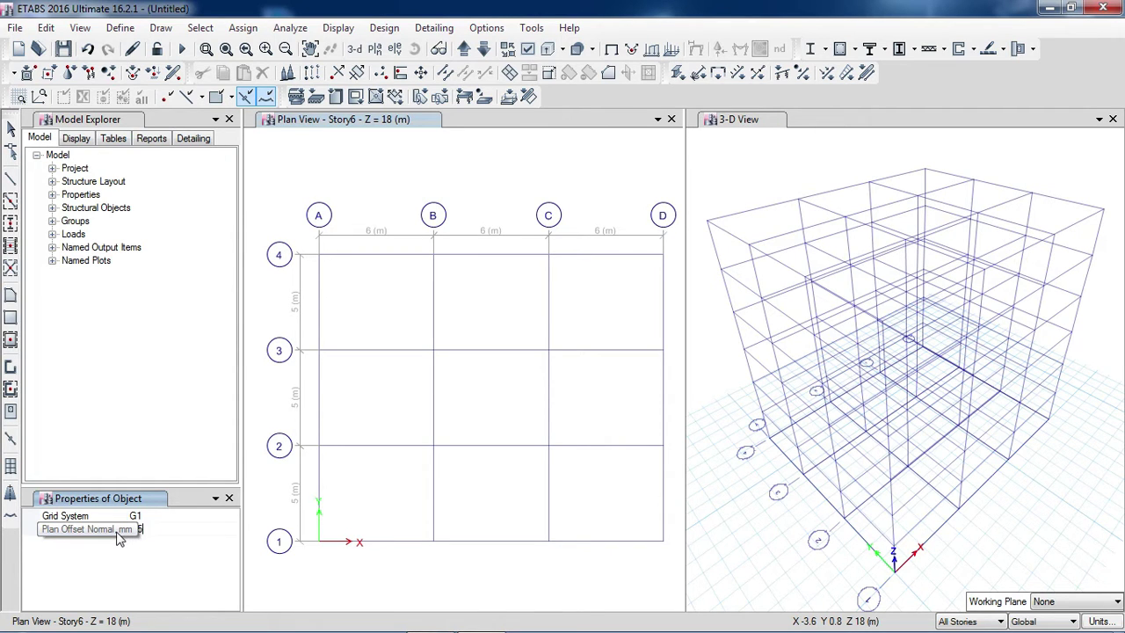
left_click(120, 538)
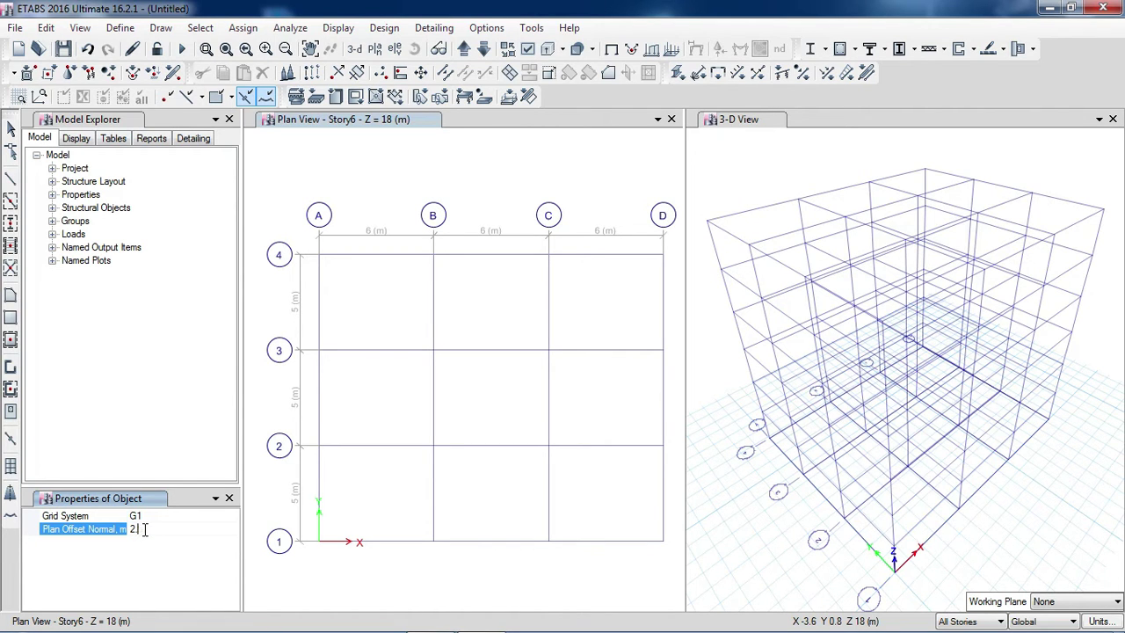
type("500")
left_click(318, 547)
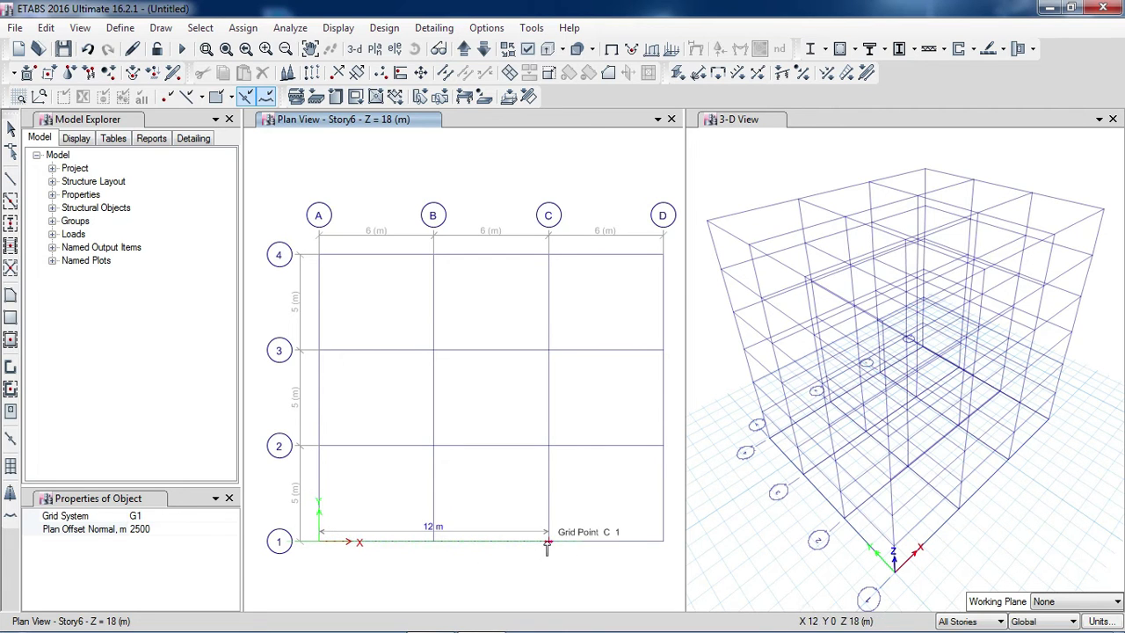
left_click(664, 545)
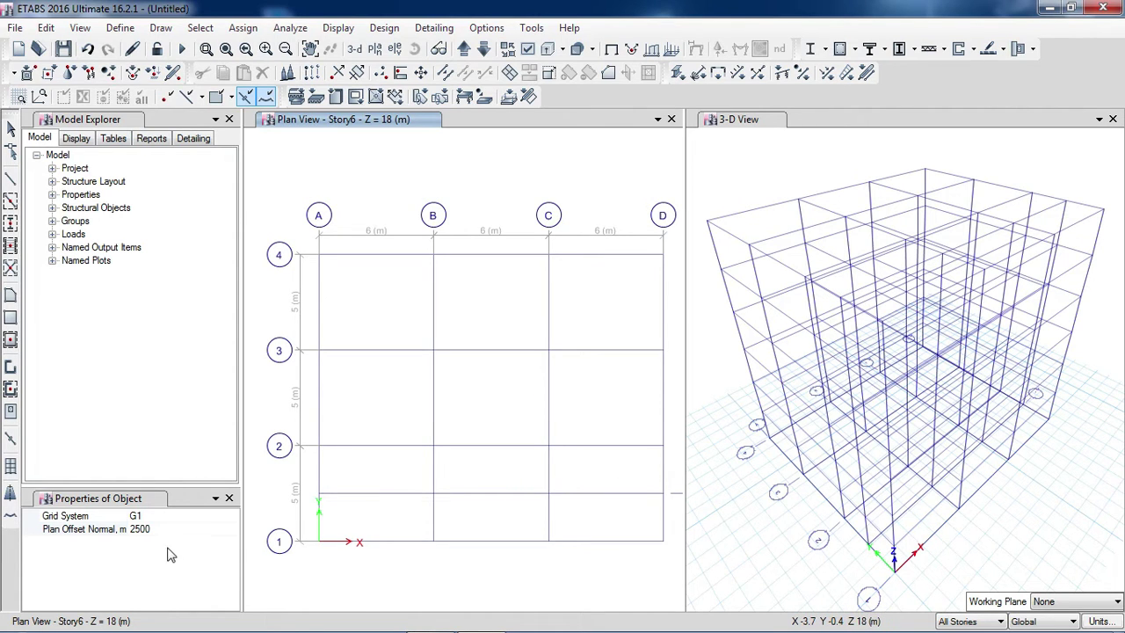
Draw a diagonal grid line with zero plan offset from grid C on the offset line to grid point D-2.
left_click(161, 527)
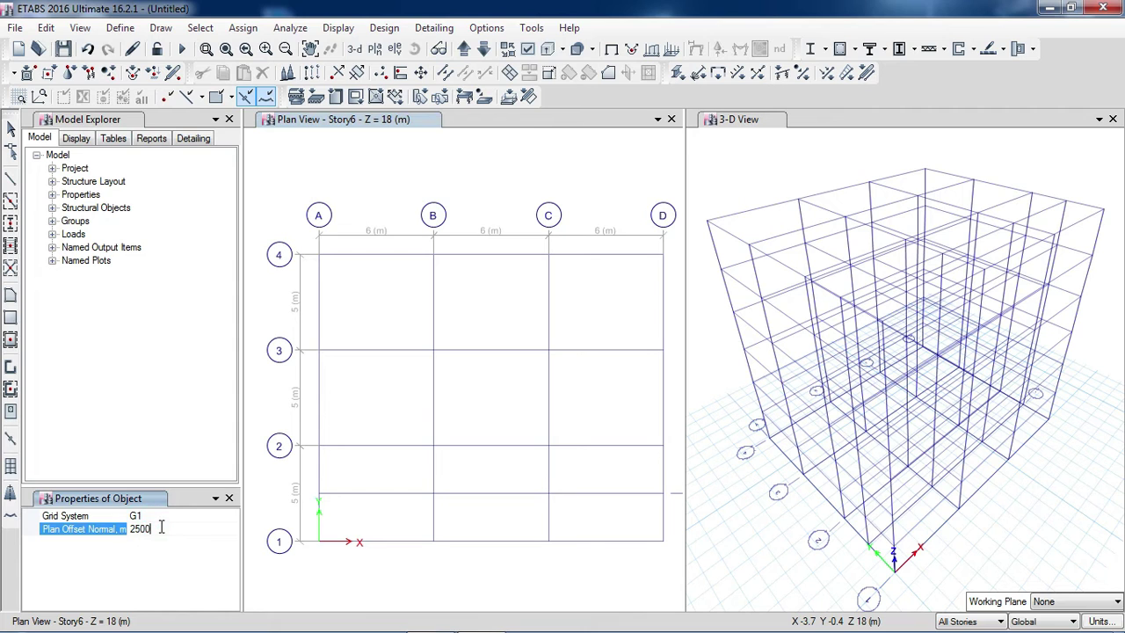
key("BackSpace")
key("BackSpace")
type("00")
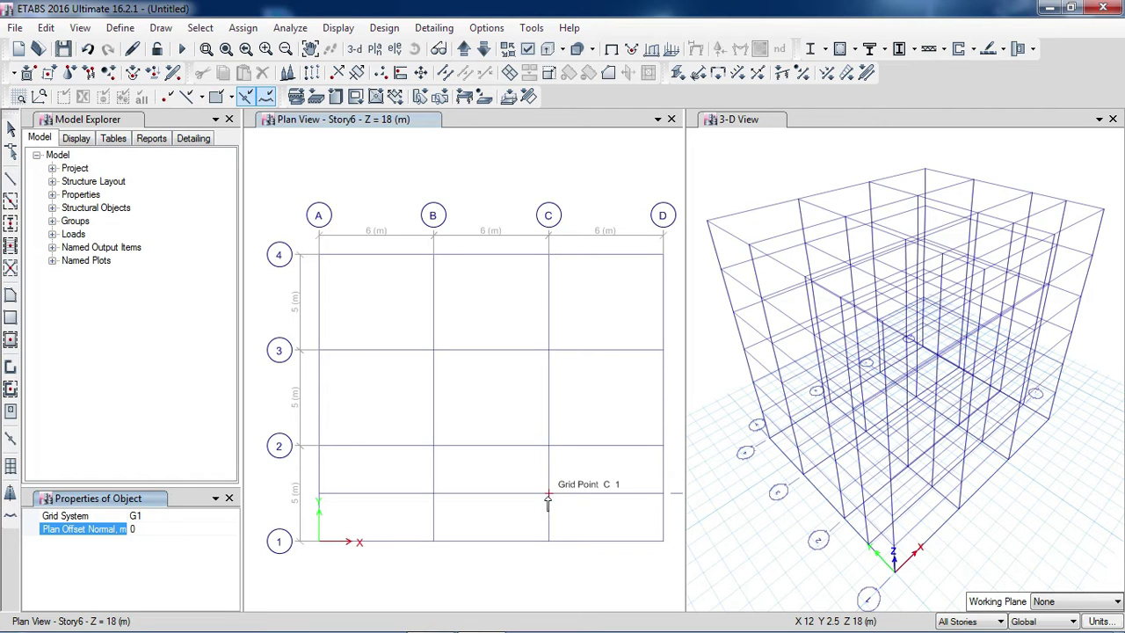
left_click(548, 495)
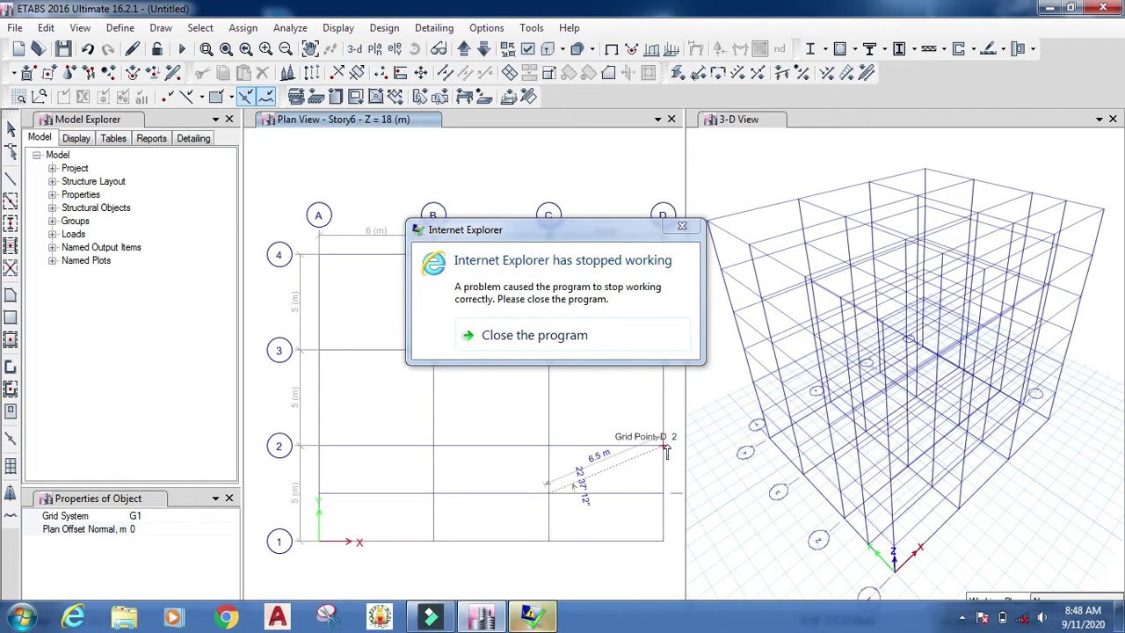
left_click(664, 448)
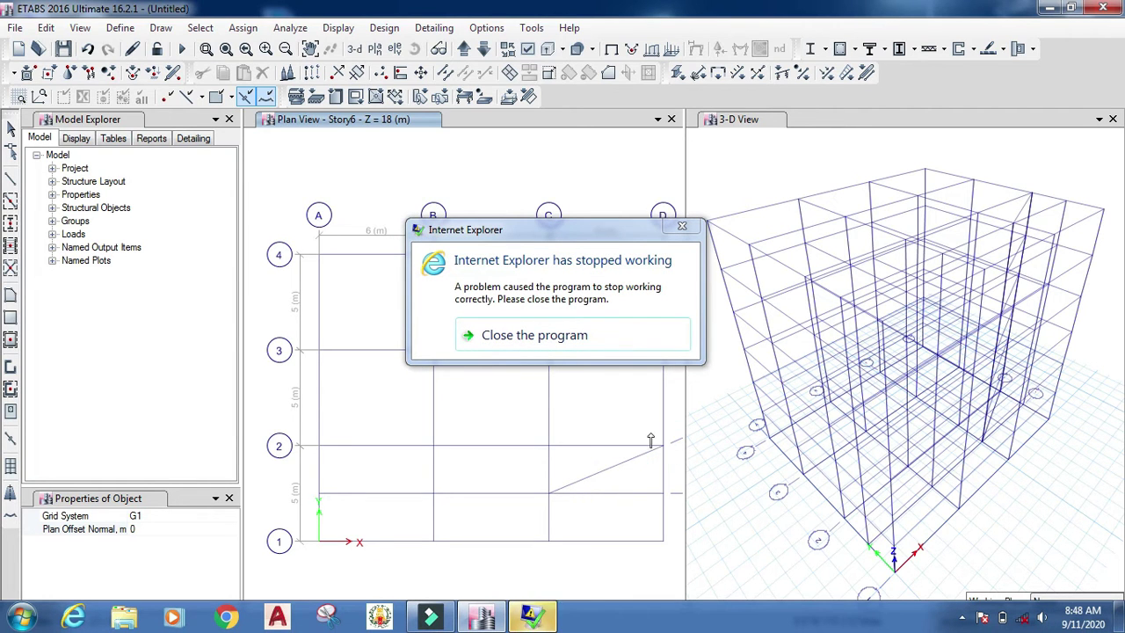
left_click(610, 335)
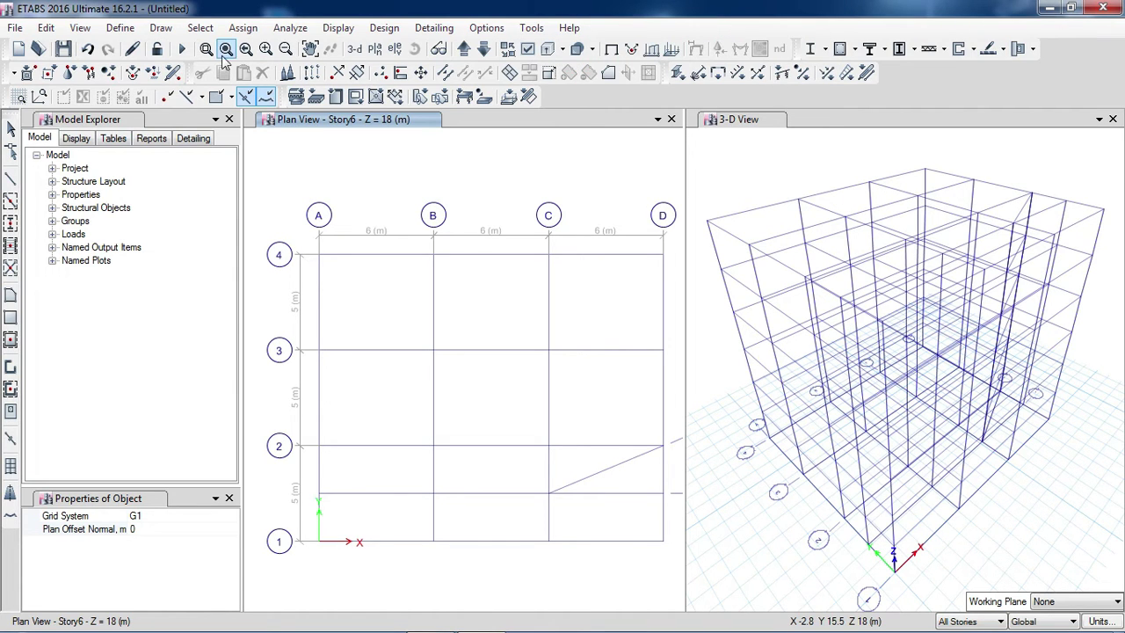
Rotate the 3-D view to examine the added grid lines from another side.
left_click(738, 119)
left_click(414, 50)
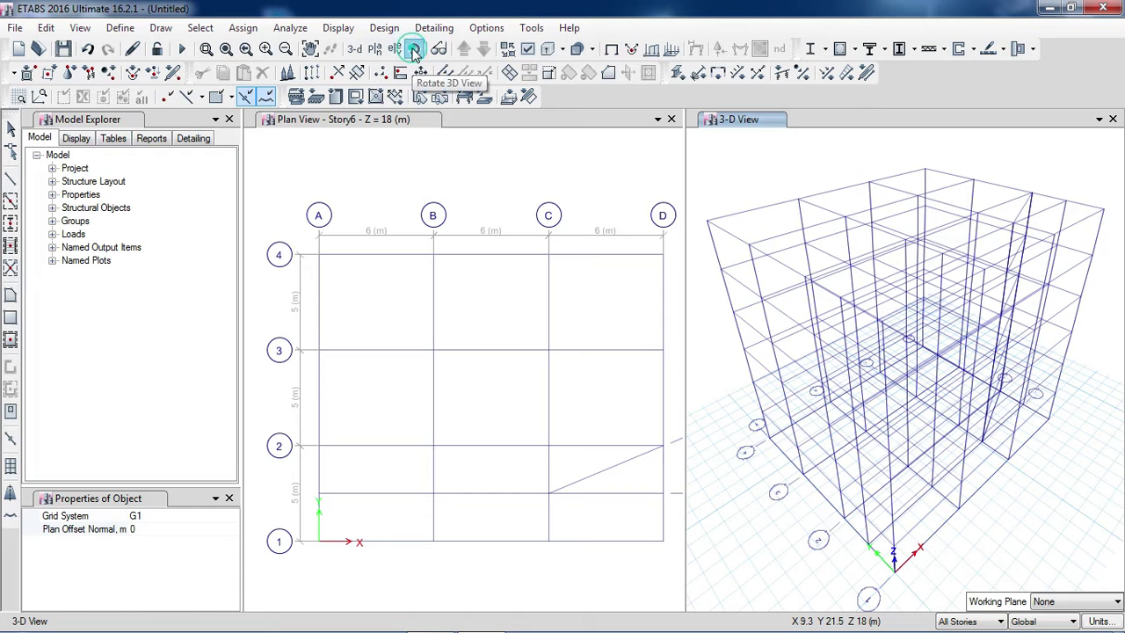
left_click(1007, 541)
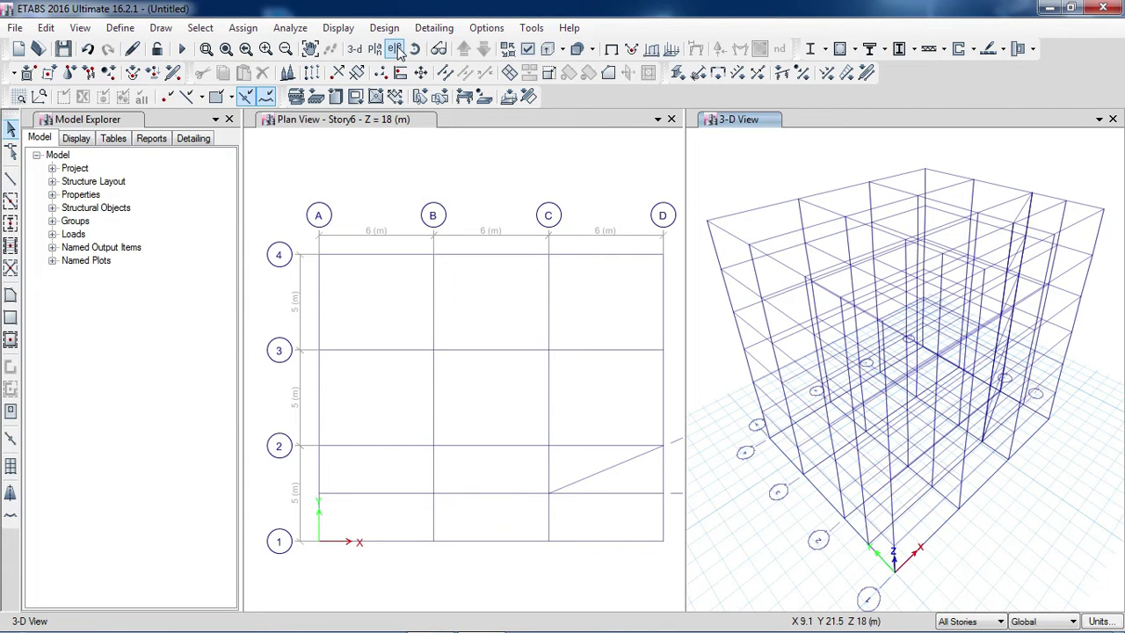
left_click(439, 48)
mouse_move(1029, 472)
left_mouse_down()
mouse_move(911, 495)
mouse_move(941, 484)
mouse_move(934, 447)
mouse_move(903, 436)
mouse_move(849, 454)
mouse_move(874, 466)
left_mouse_up()
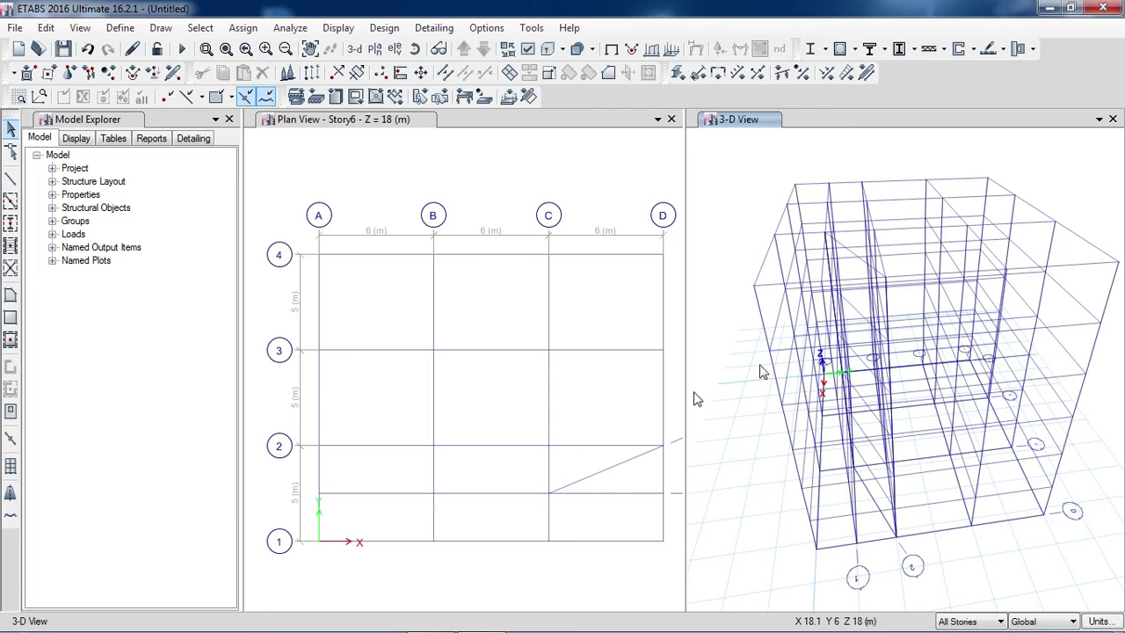
left_click(160, 28)
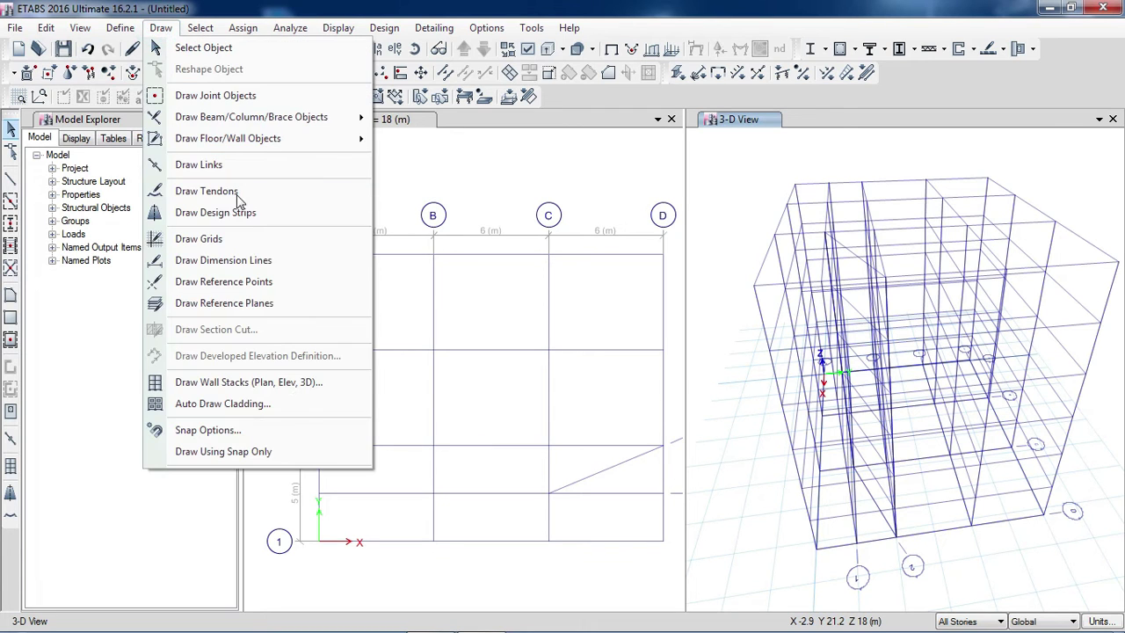
left_click(544, 160)
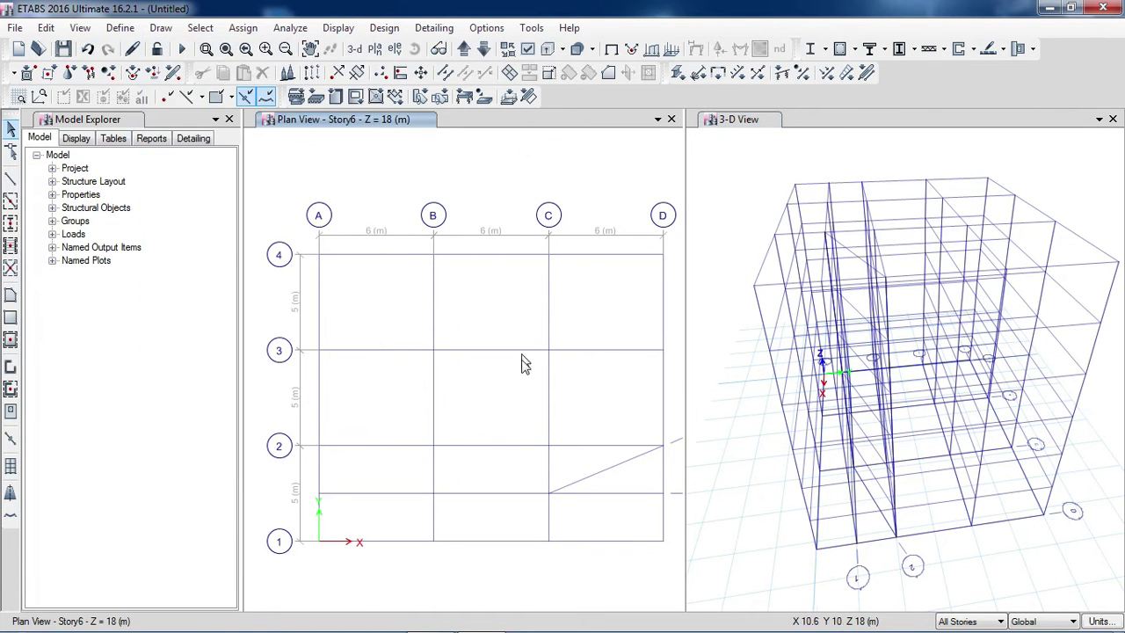
Rename the two general grid lines of grid system G1 as A1 and A2.
left_click(45, 27)
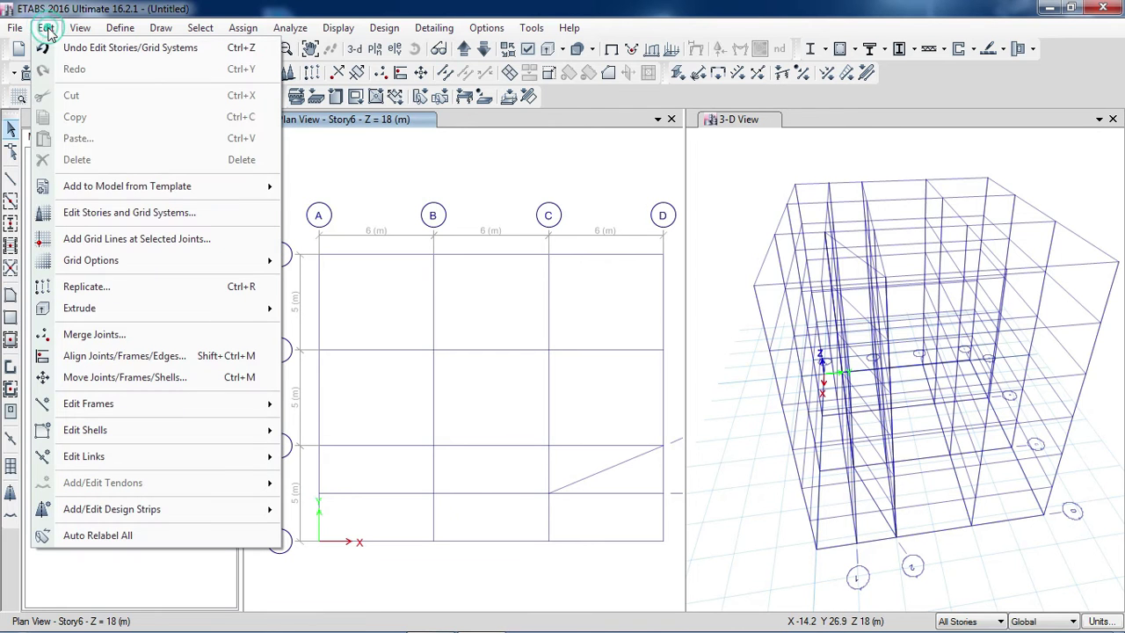
left_click(111, 215)
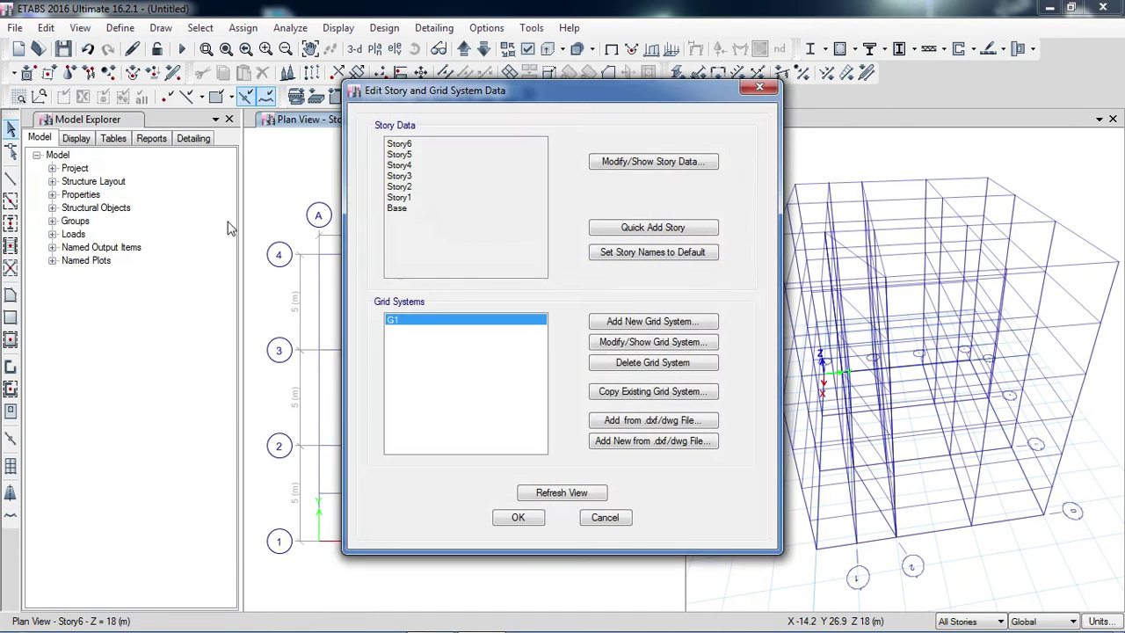
left_click(646, 342)
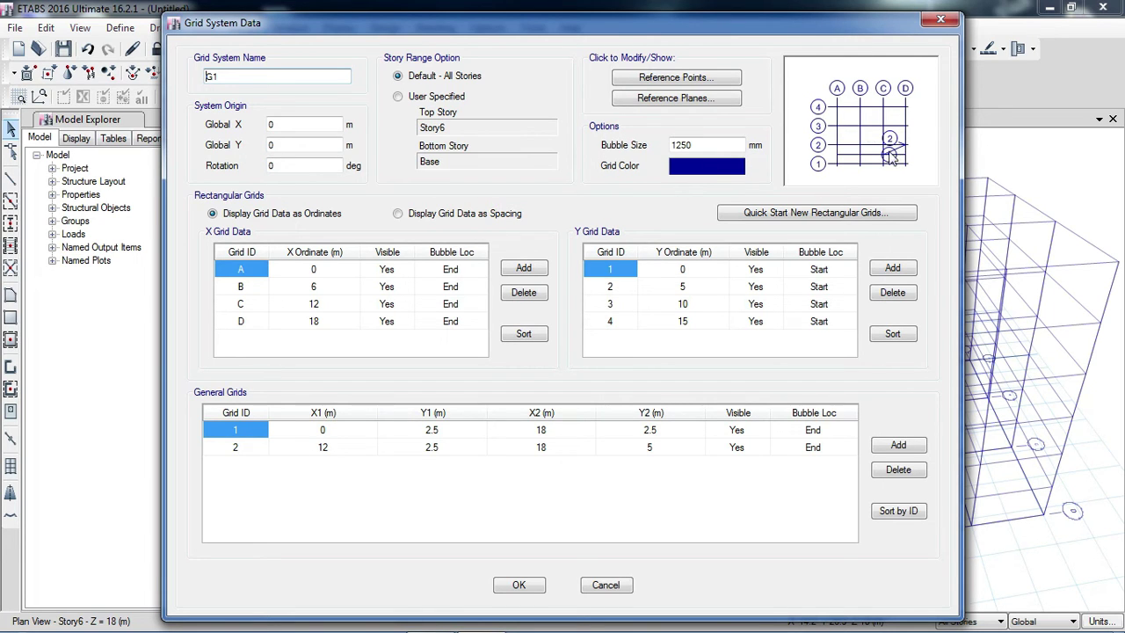
left_click(236, 429)
left_click(233, 430)
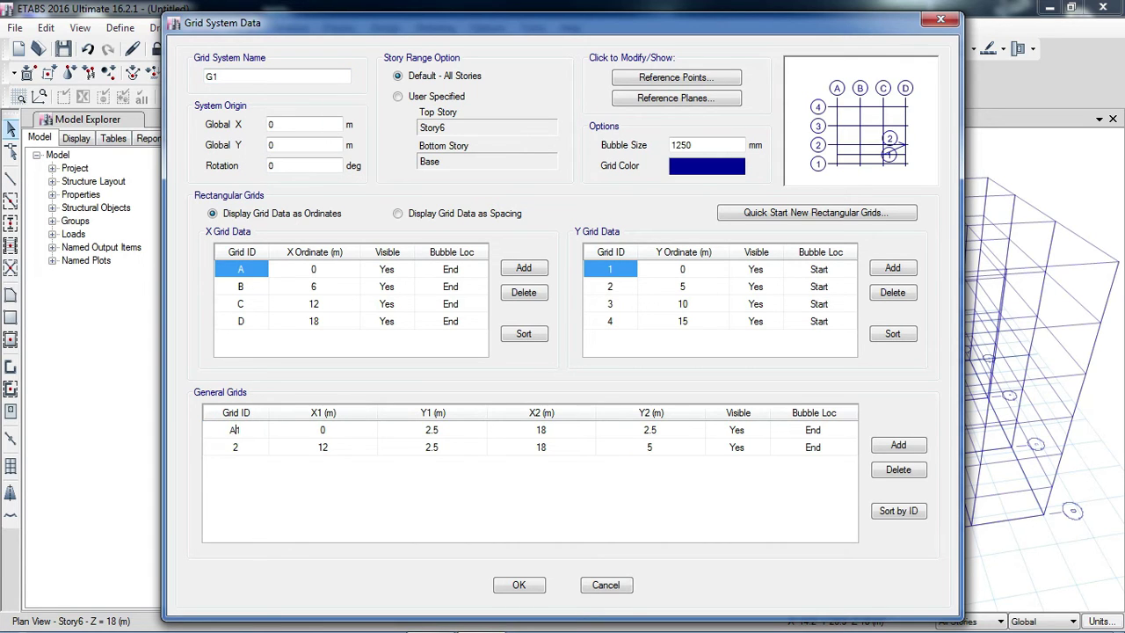
left_click(234, 448)
left_click(234, 448)
left_click(234, 448)
Check the bubble location options for general grid line A1, keep End, and apply the grid system changes to the model.
left_click(831, 430)
left_click(830, 431)
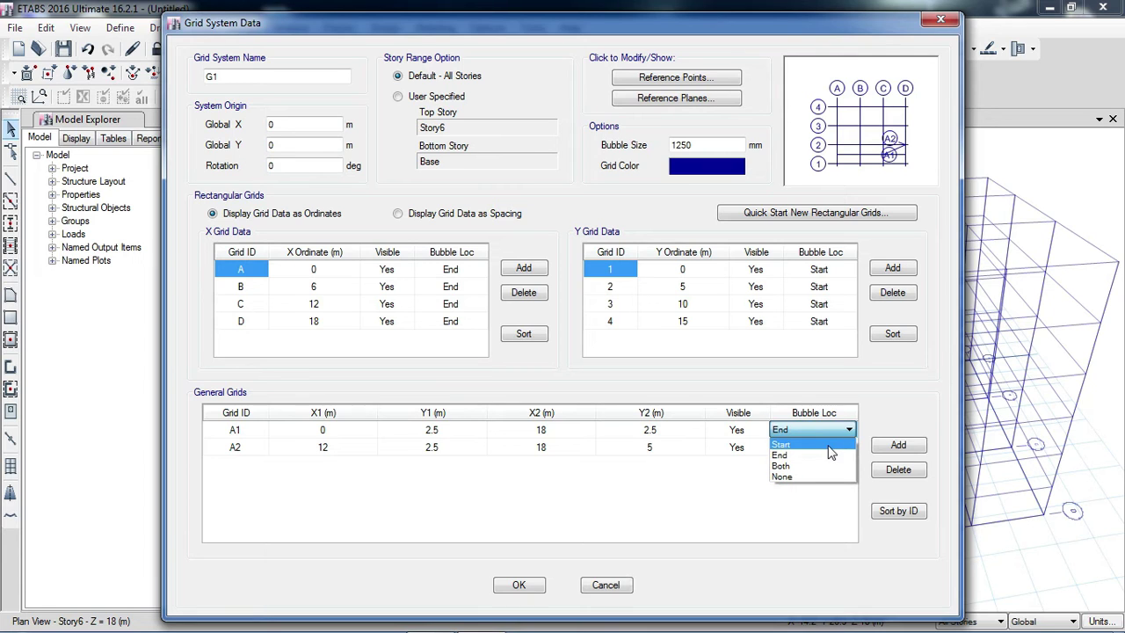
left_click(743, 495)
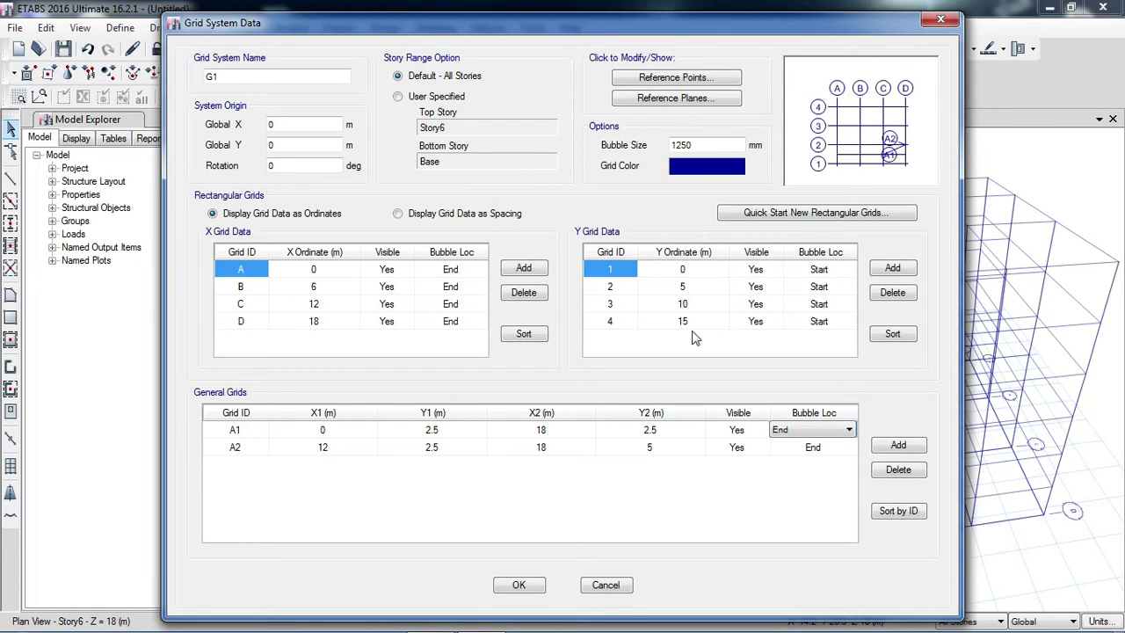
left_click(528, 592)
left_click(509, 518)
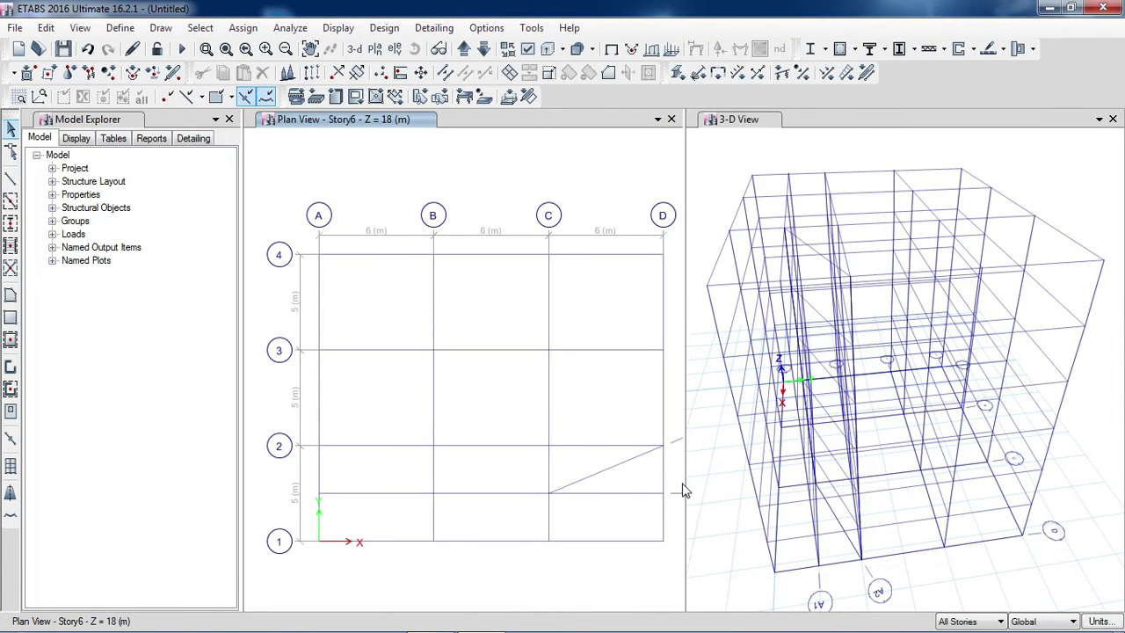
Examine the bubbles of grid lines A1 and A2 in the Story6 plan view.
scroll(550, 454, "down", 2)
scroll(639, 467, "up", 3)
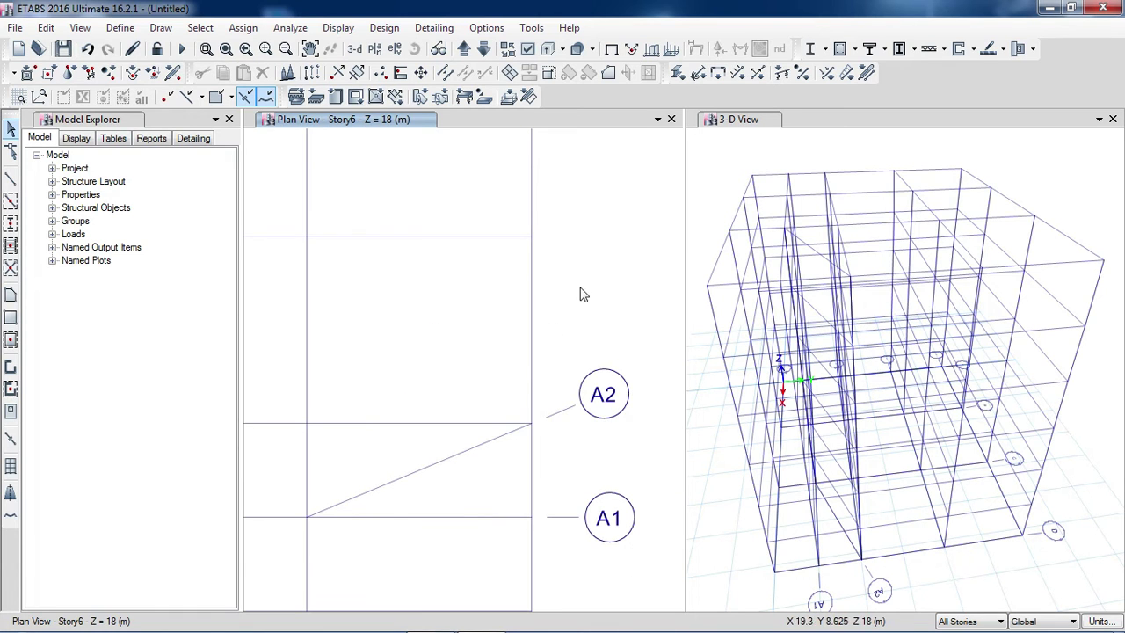
scroll(655, 496, "down", 2)
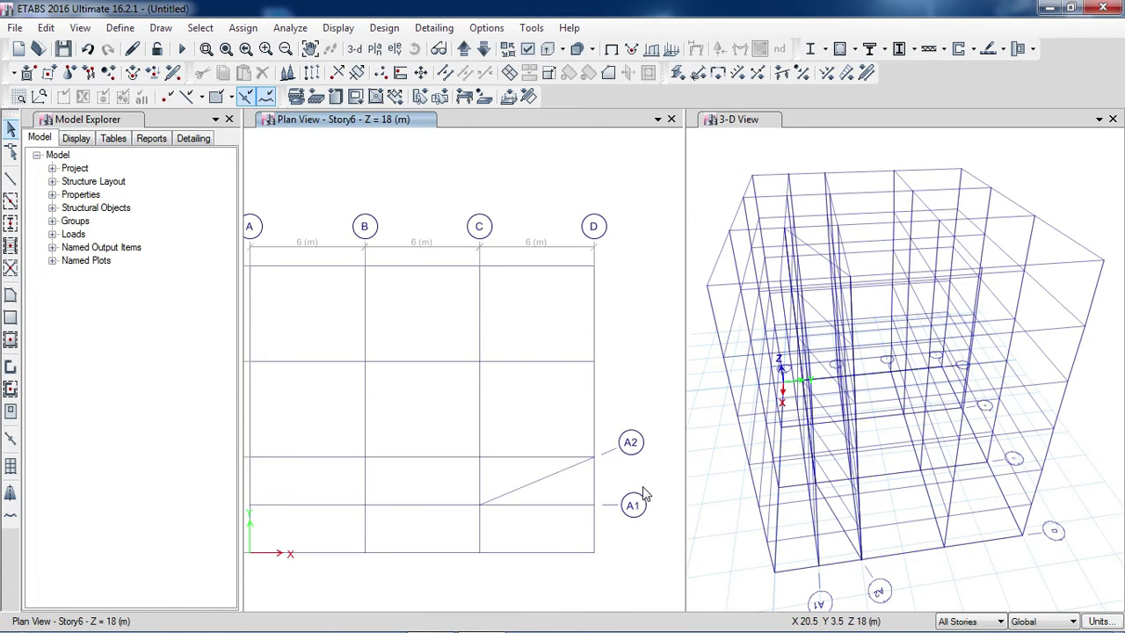
scroll(641, 488, "down", 2)
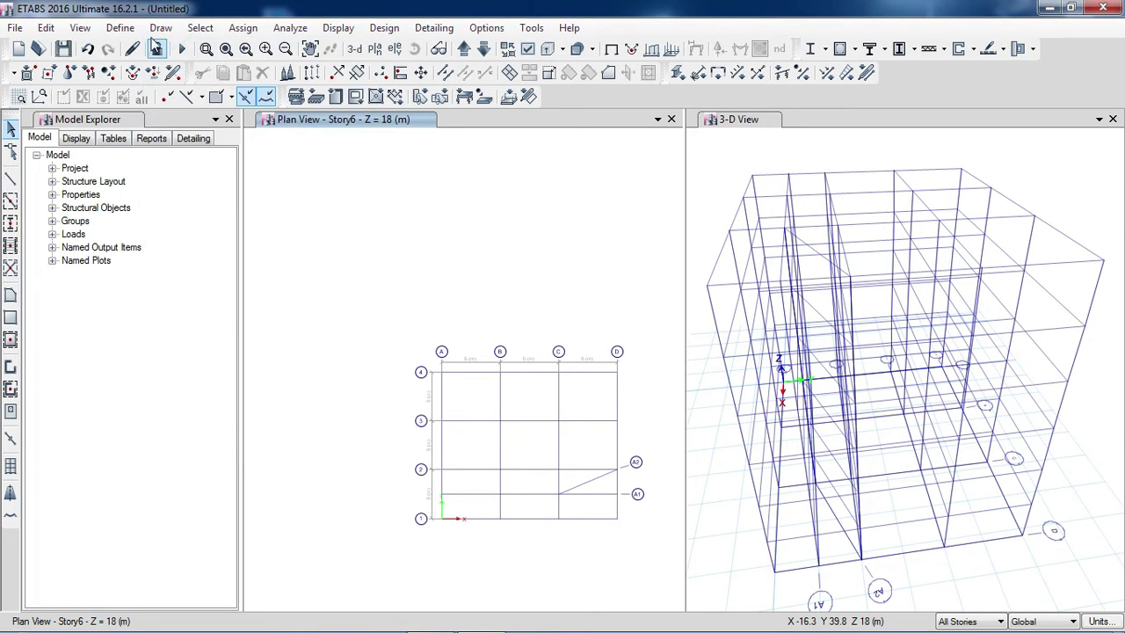
Draw a dimension line along grid A from grid point A-A1 to A-2, placed between grid A and the existing row spacing dimensions.
left_click(161, 29)
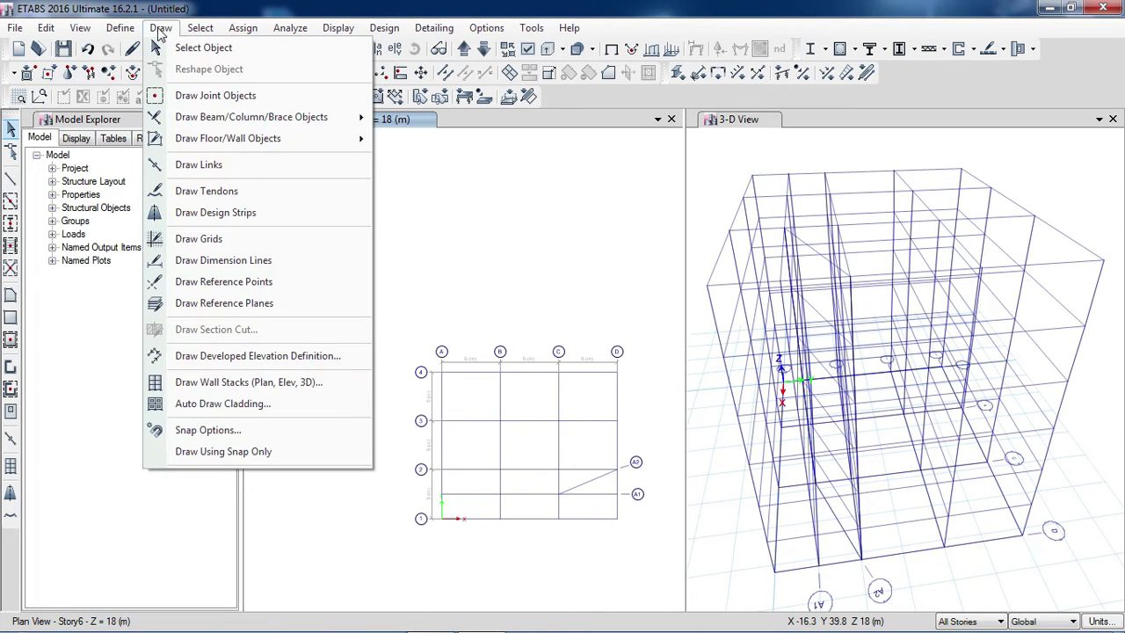
left_click(238, 260)
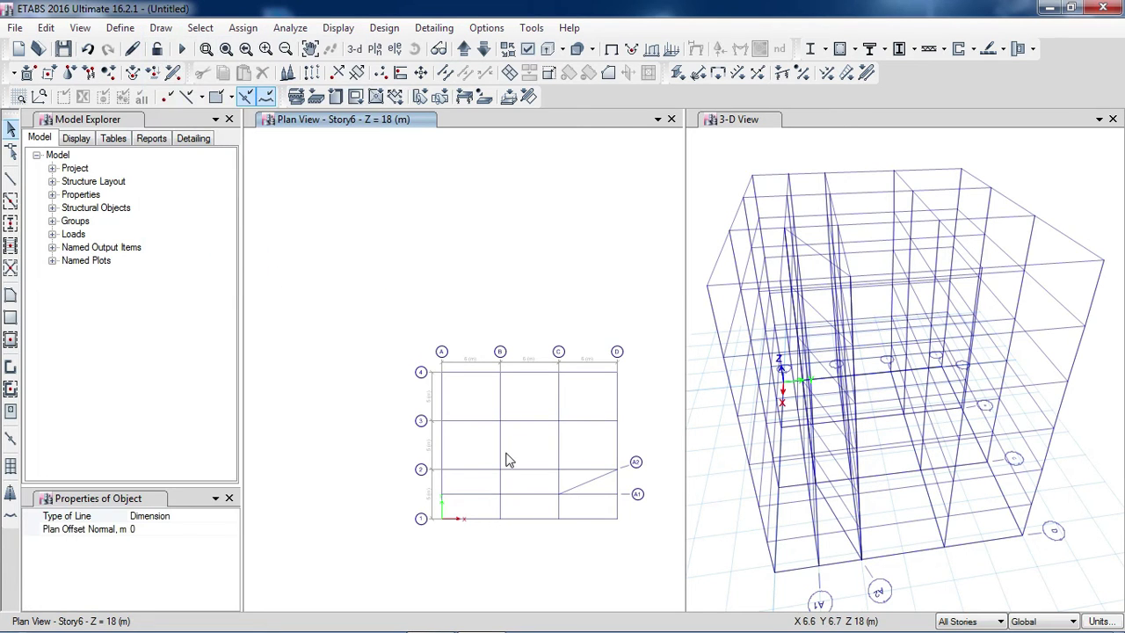
scroll(508, 460, "up", 2)
scroll(505, 470, "down", 2)
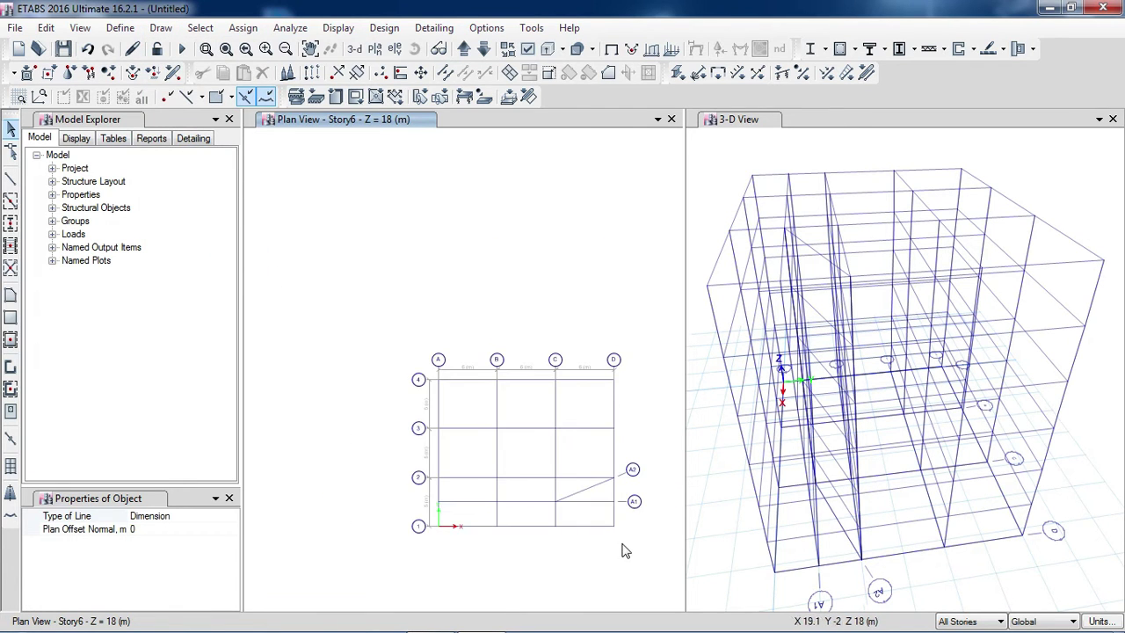
scroll(622, 548, "up", 4)
scroll(623, 548, "down", 2)
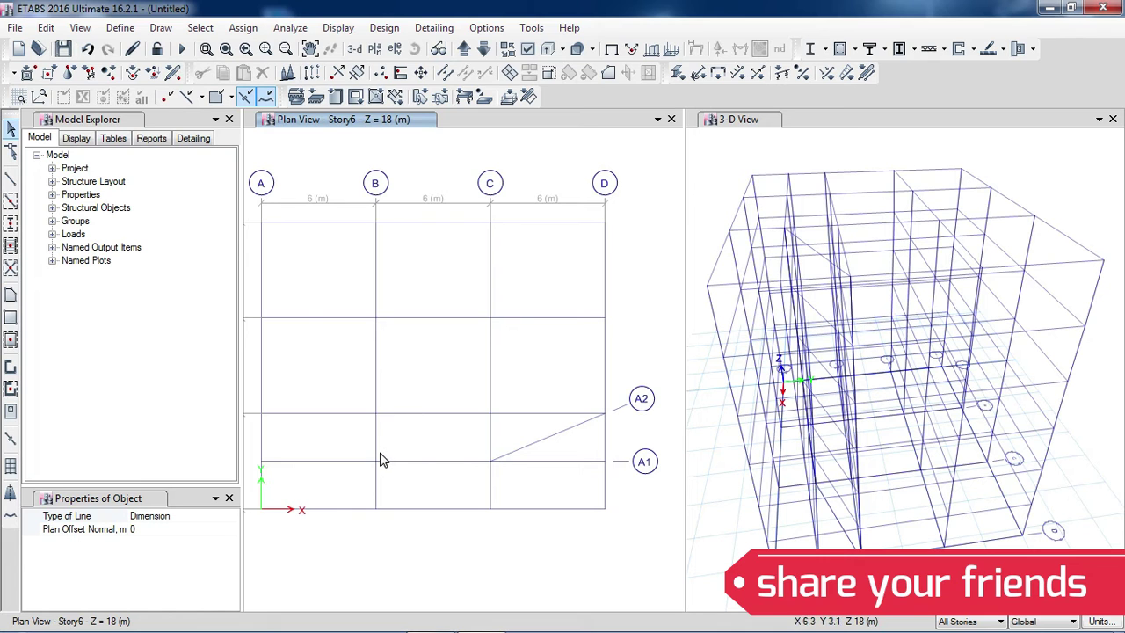
scroll(522, 454, "down", 2)
scroll(395, 488, "up", 2)
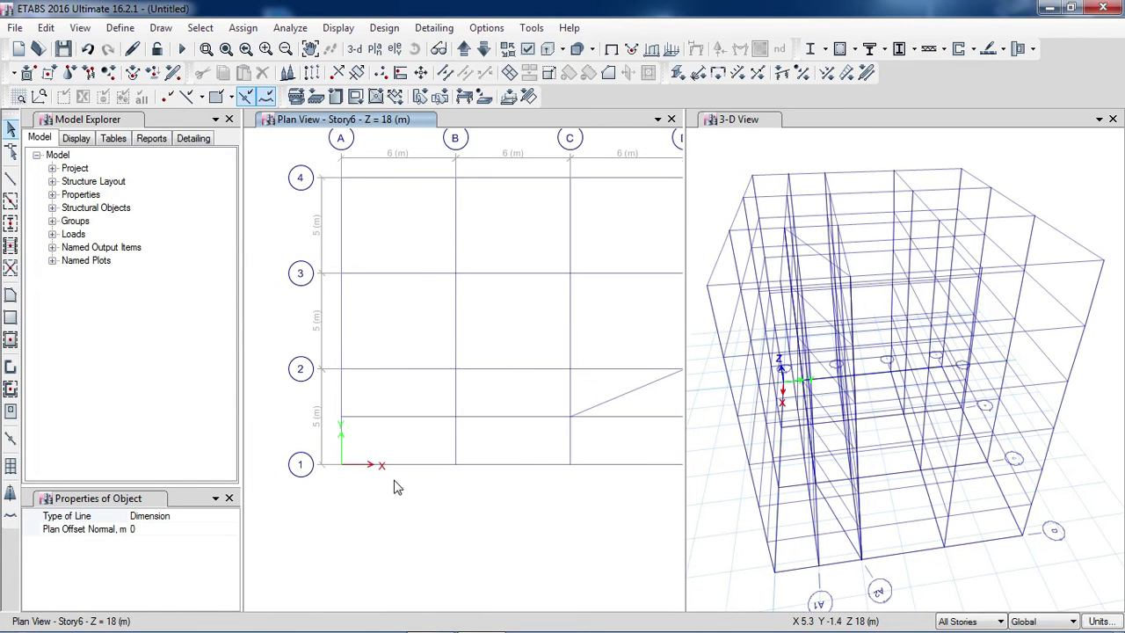
scroll(325, 440, "up", 2)
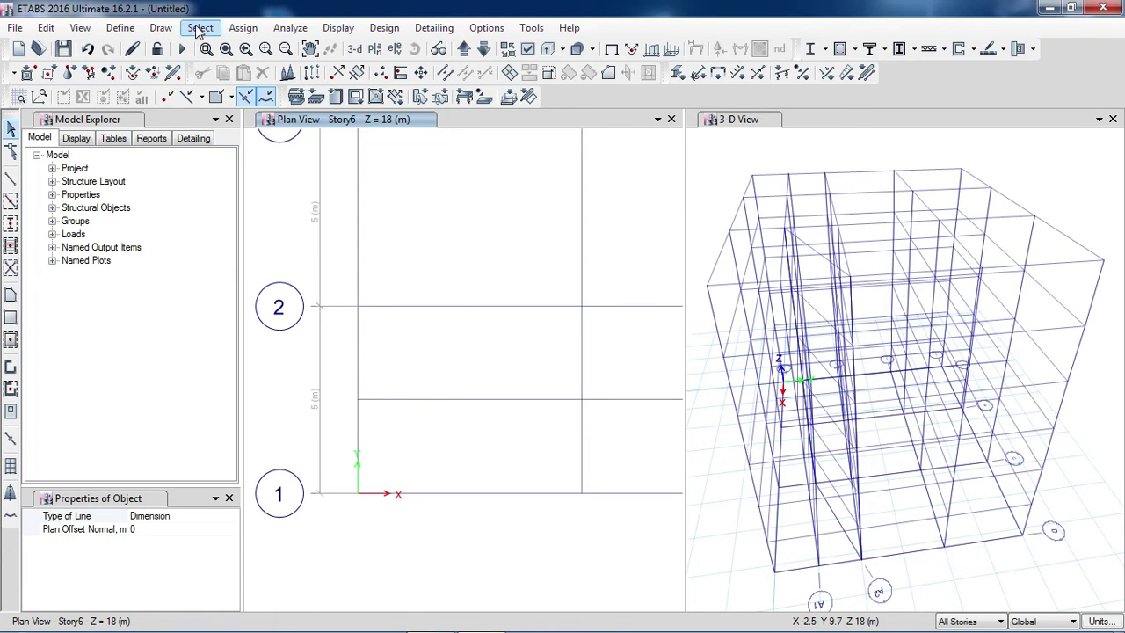
left_click(161, 27)
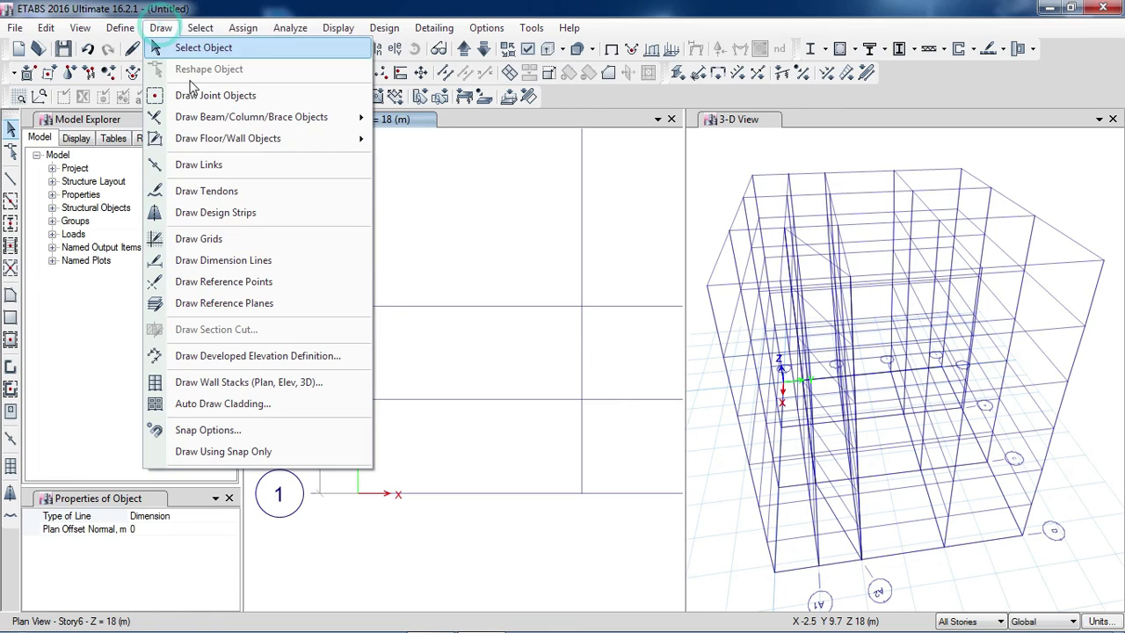
left_click(244, 265)
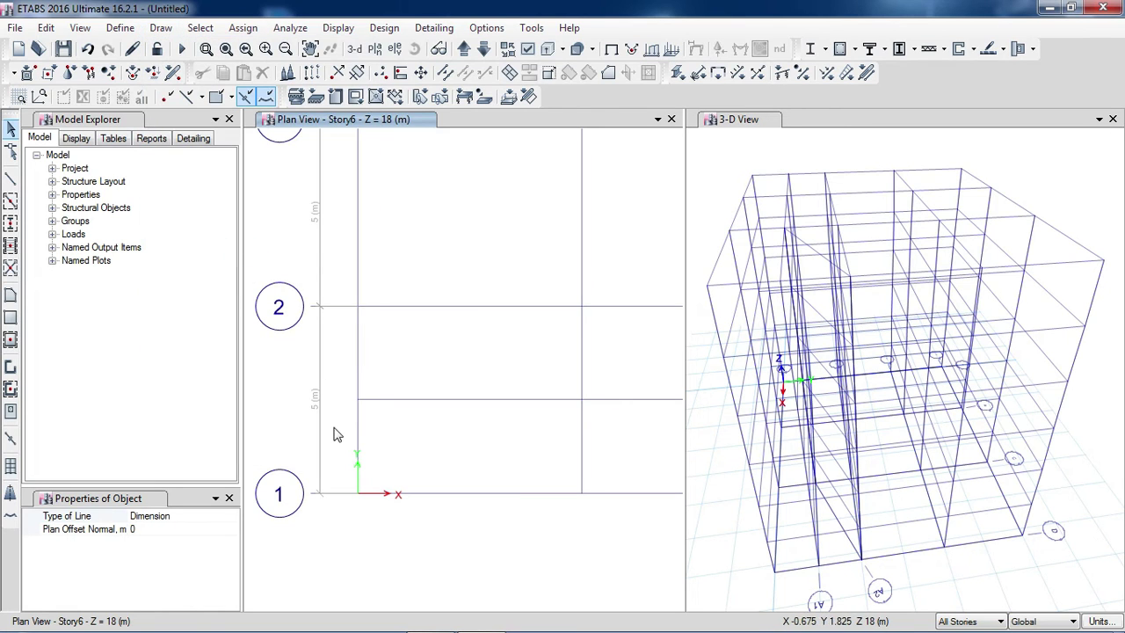
left_click(358, 402)
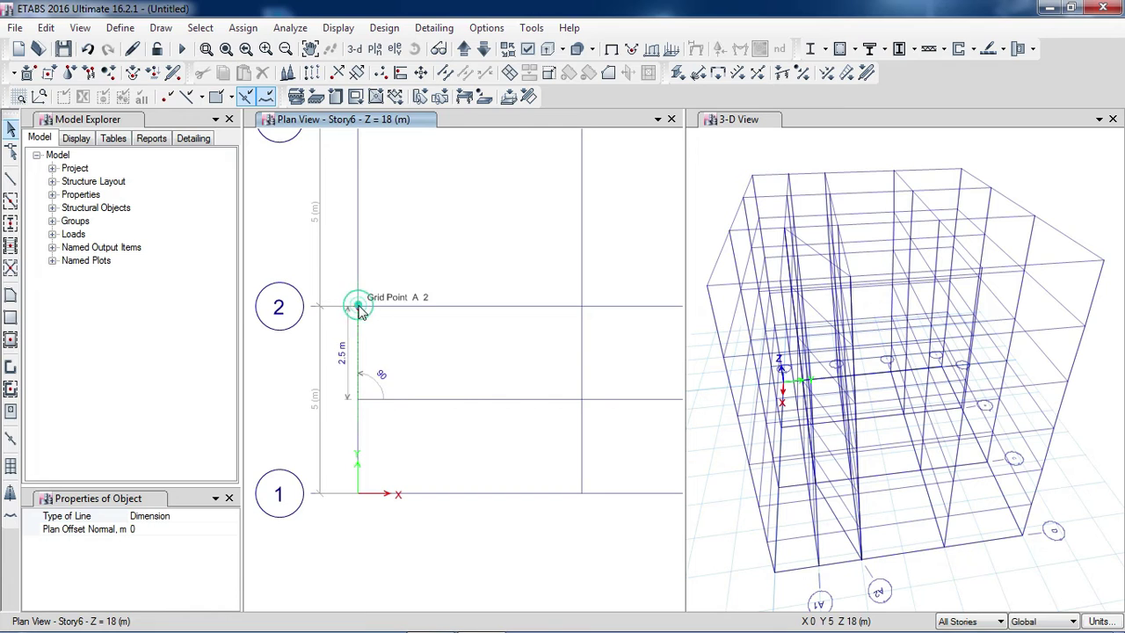
left_click(358, 308)
left_click(335, 310)
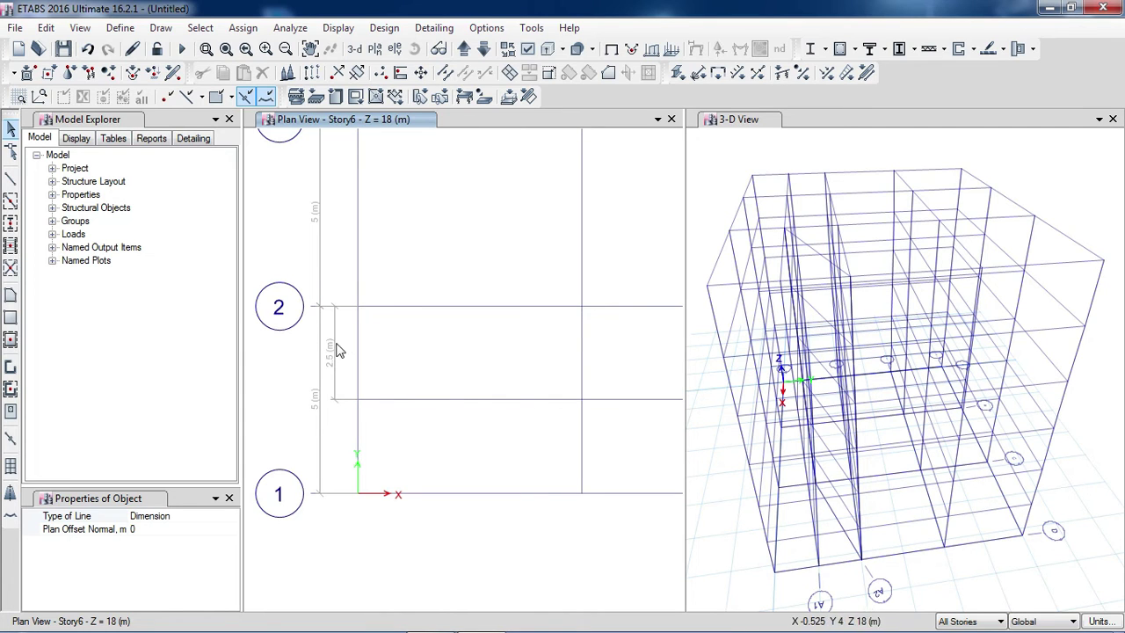
Draw a dimension line along grid A1 from grid A to grid B, placed just below the grid line.
left_click(358, 401)
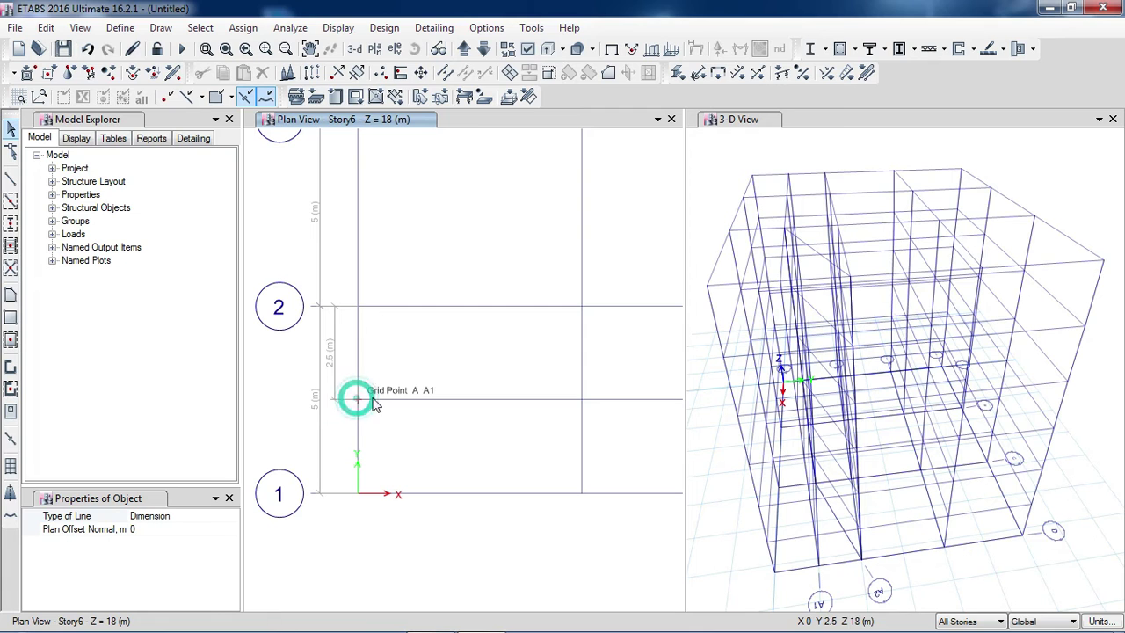
left_click(581, 401)
left_click(576, 420)
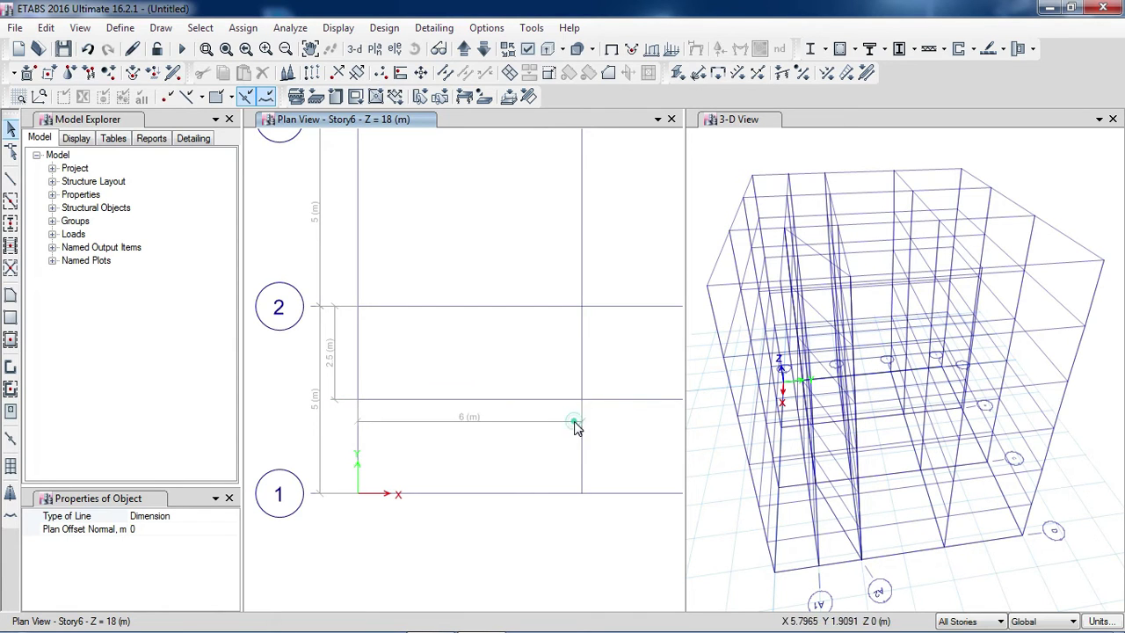
Draw a dimension line along grid A from grid point A-A1 to A-3, placed just outside grid A.
scroll(497, 343, "down", 3)
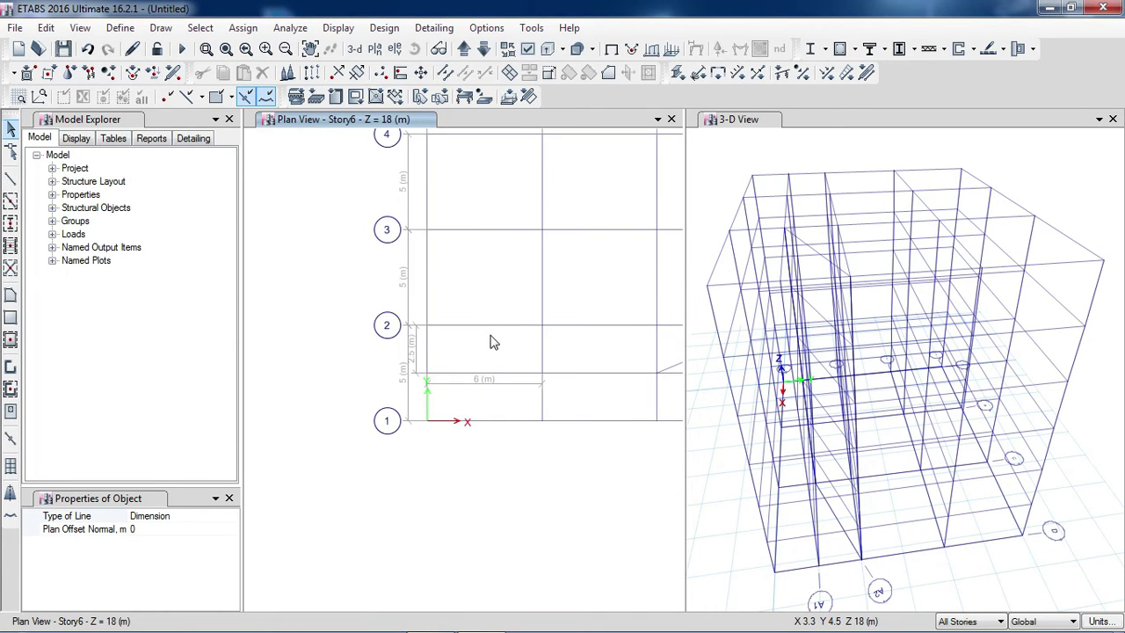
scroll(492, 341, "down", 2)
scroll(469, 296, "up", 5)
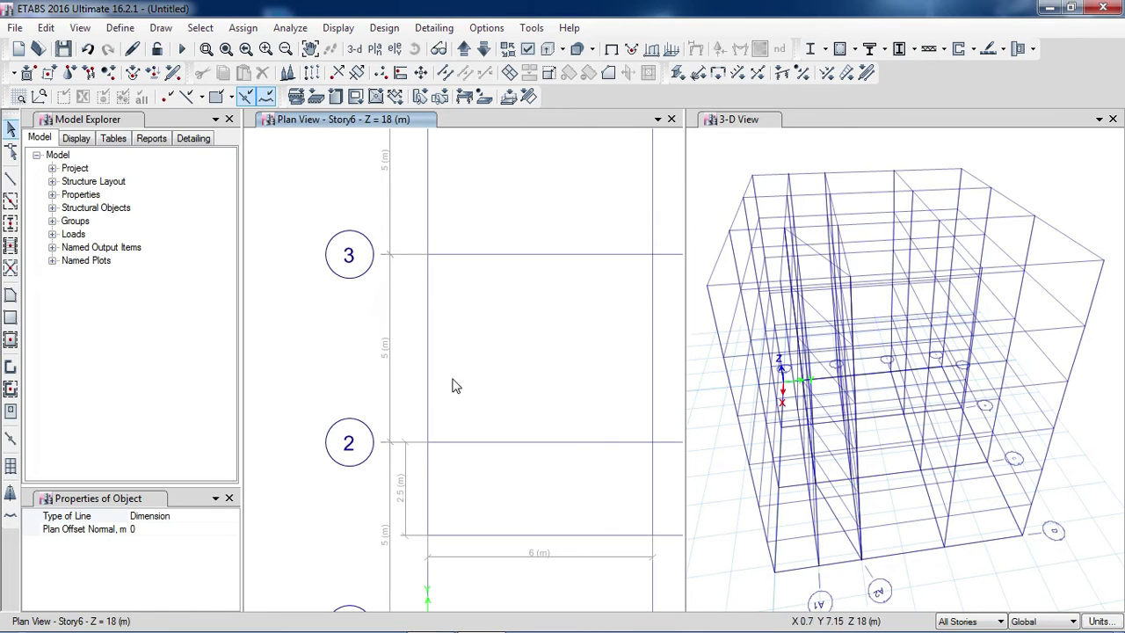
left_click(428, 536)
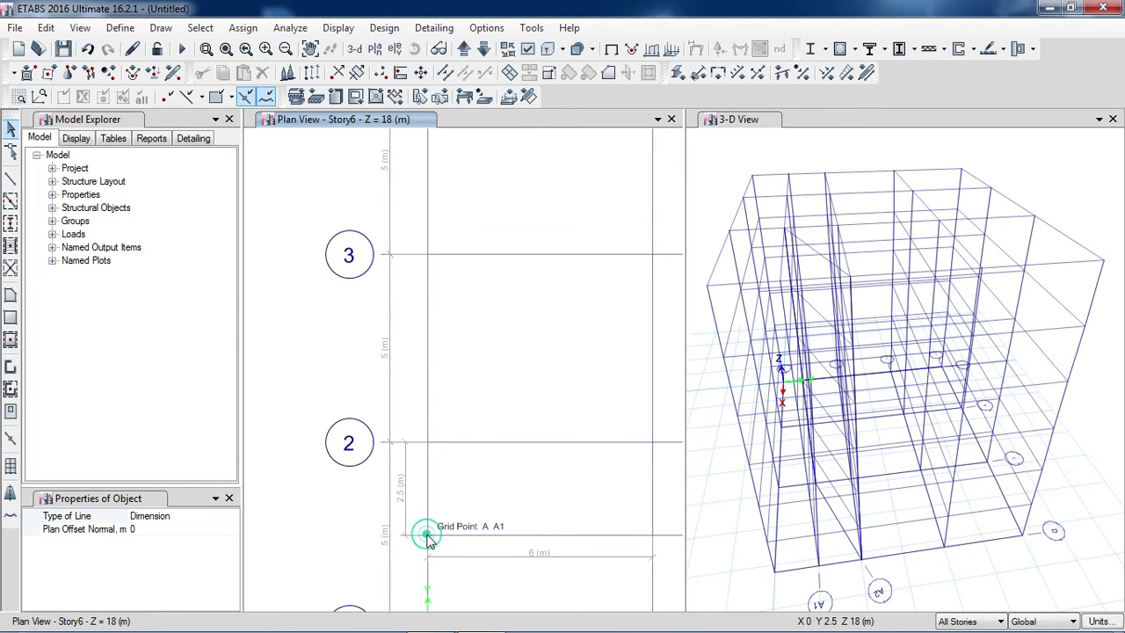
left_click(427, 256)
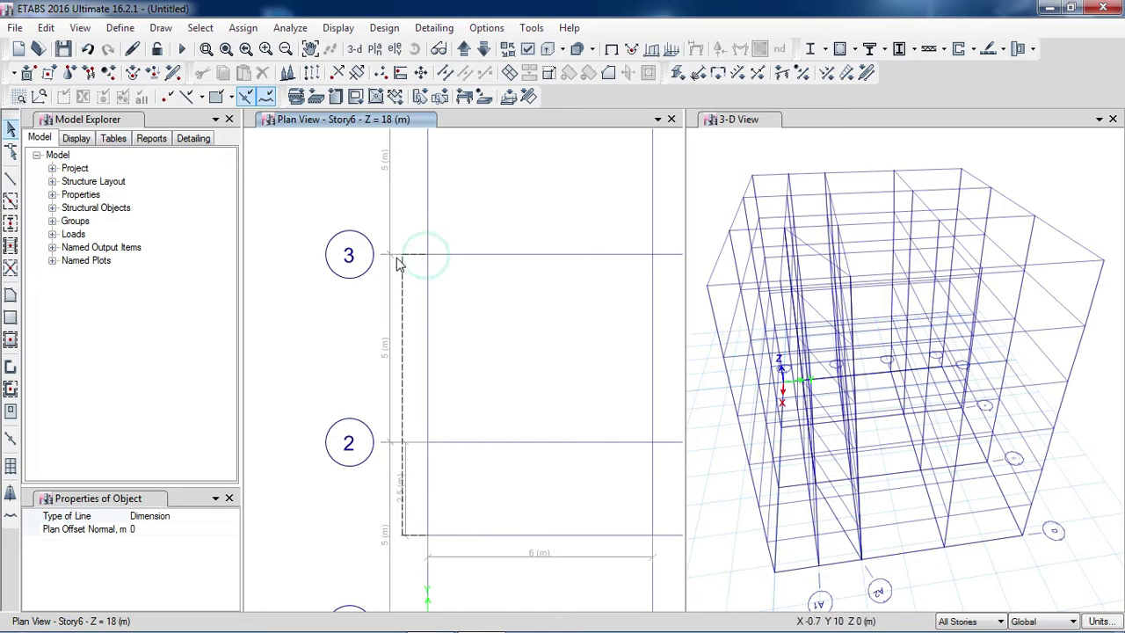
left_click(414, 260)
Dimension the inclined grid line A2 from grid point C-A1 to D-2, placing the dimension below it, and restore the full plan view.
scroll(478, 363, "down", 3)
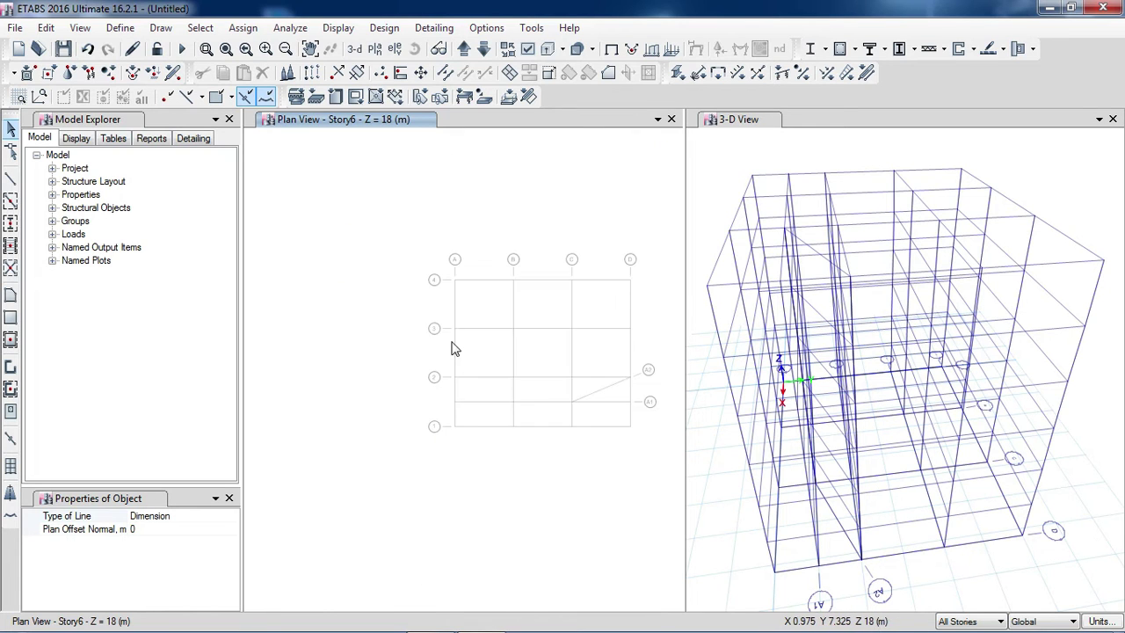
scroll(497, 390, "up", 5)
scroll(466, 382, "down", 3)
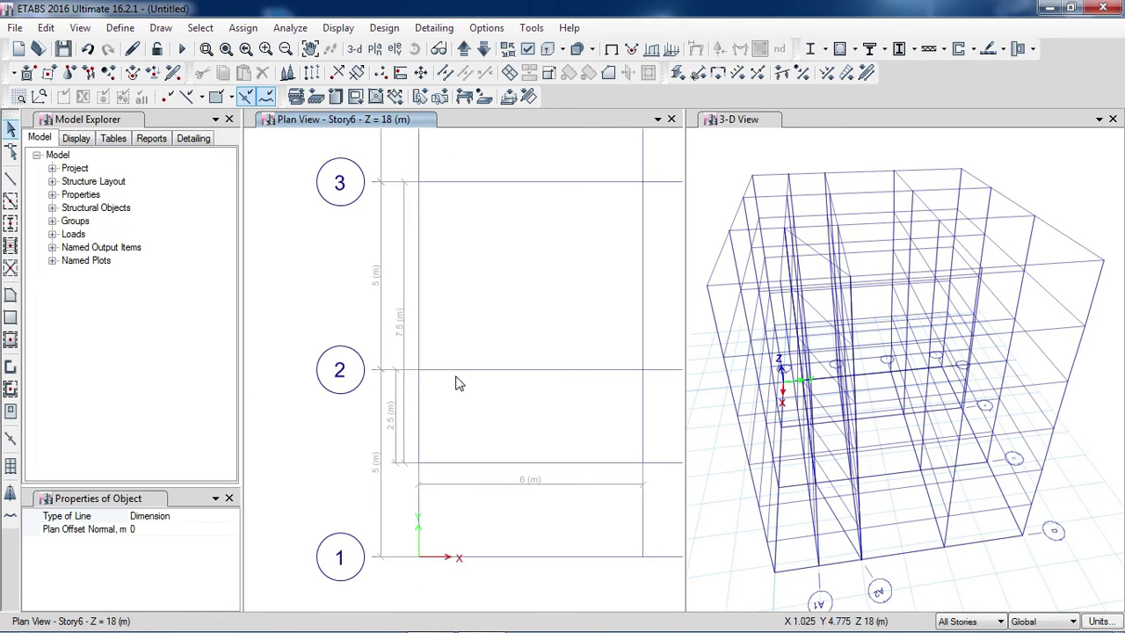
scroll(448, 353, "down", 2)
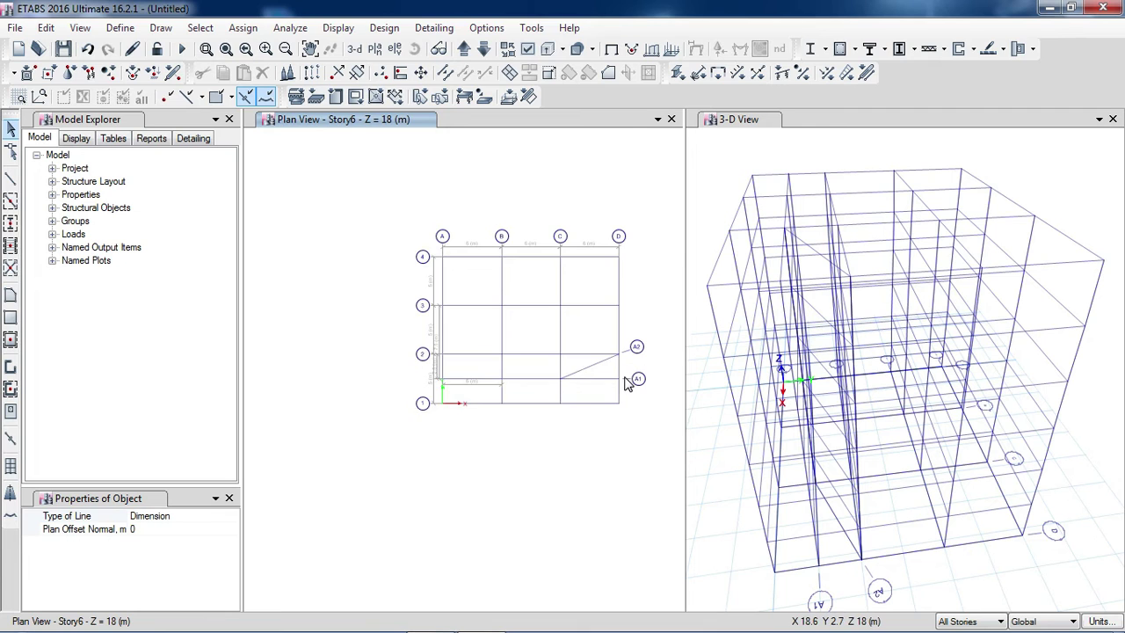
scroll(626, 380, "up", 4)
left_click(378, 385)
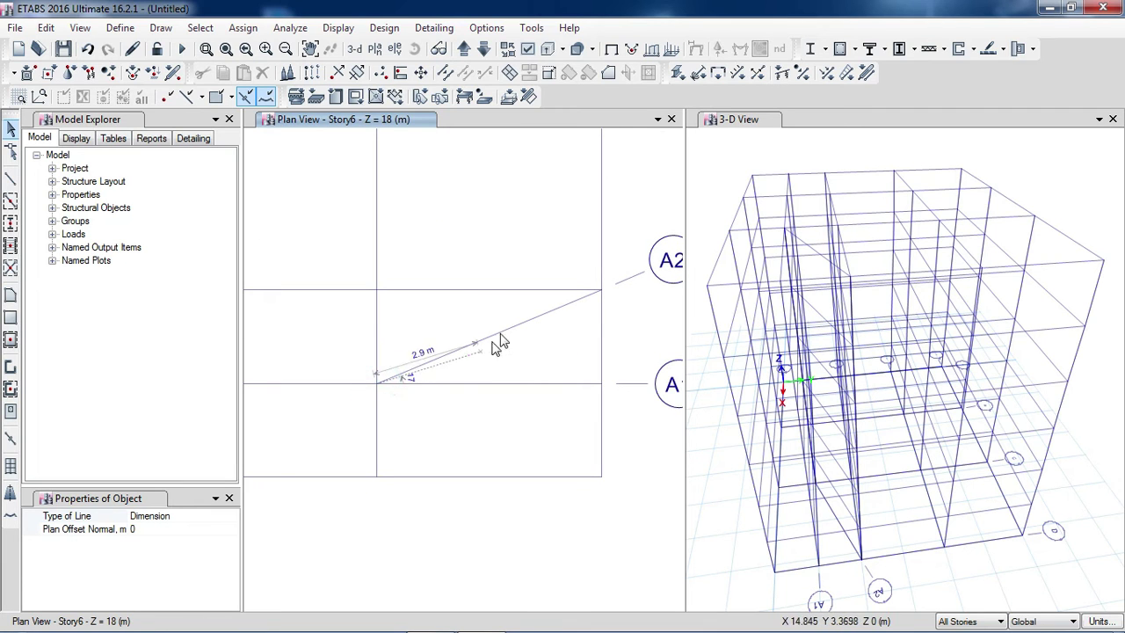
left_click(600, 292)
left_click(604, 306)
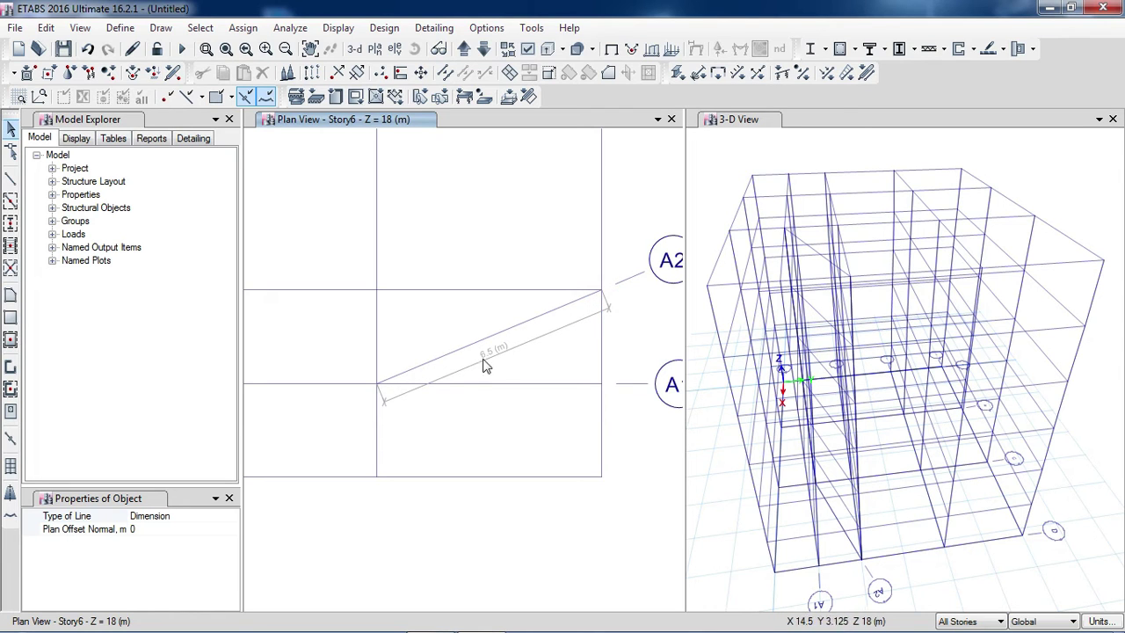
key("F3")
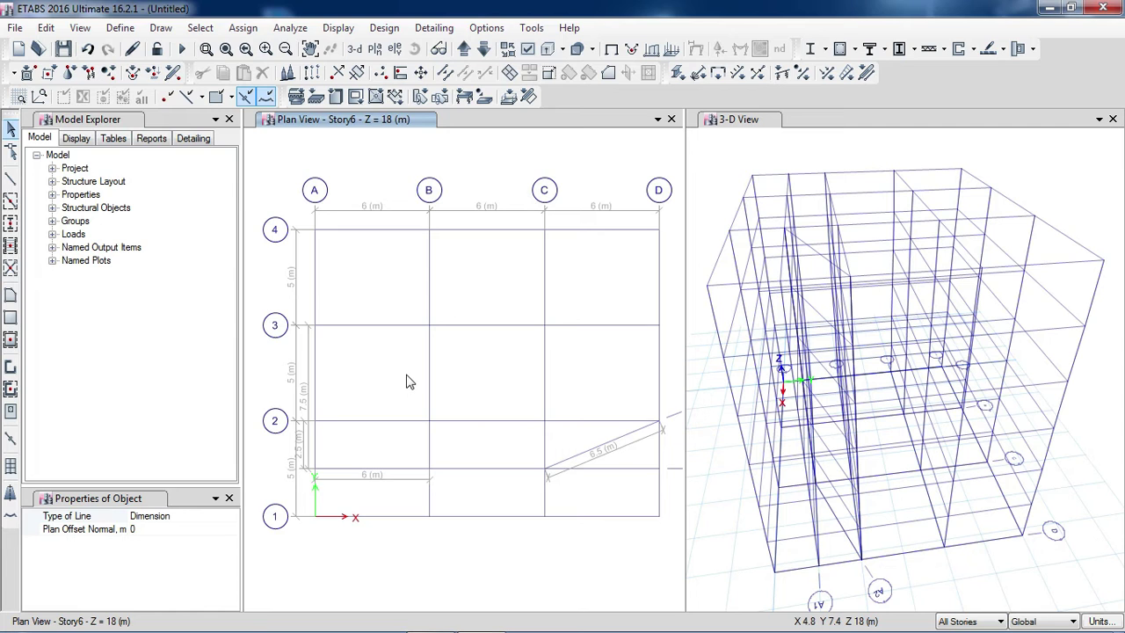
Draw reference points at a plan Y offset of 2500 mm from grid points A-2 and B-2.
left_click(160, 27)
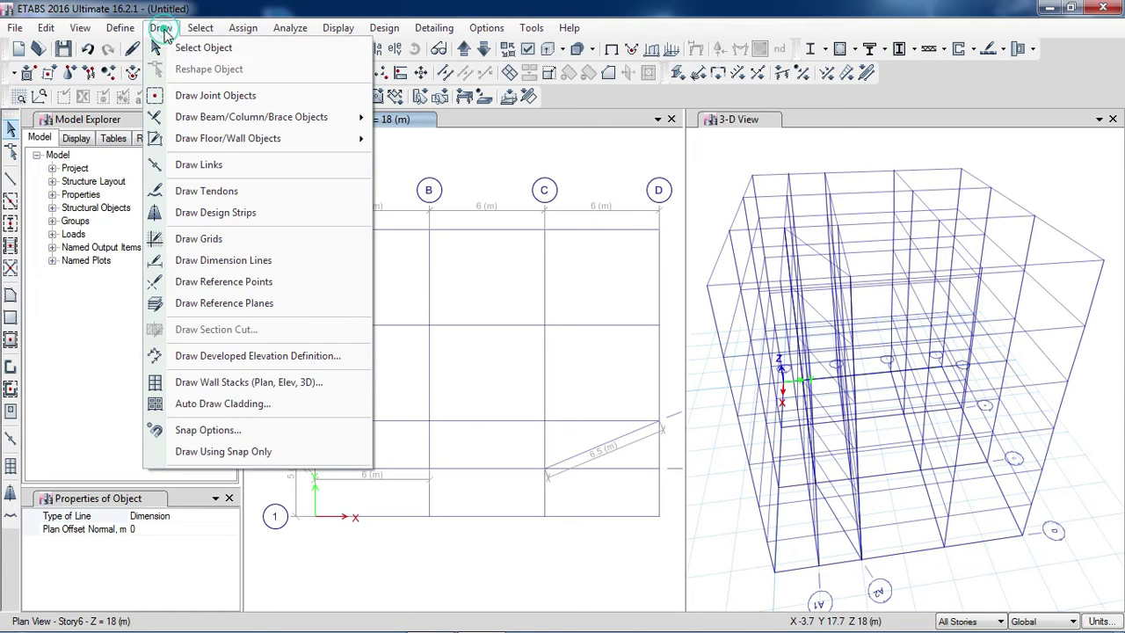
left_click(236, 283)
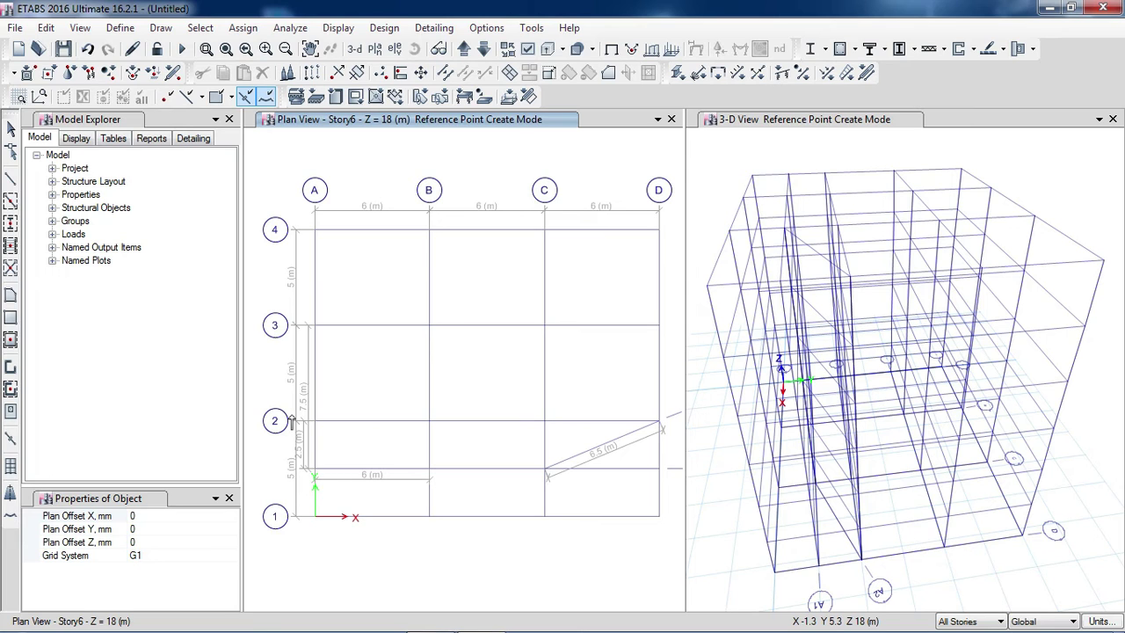
left_click(137, 529)
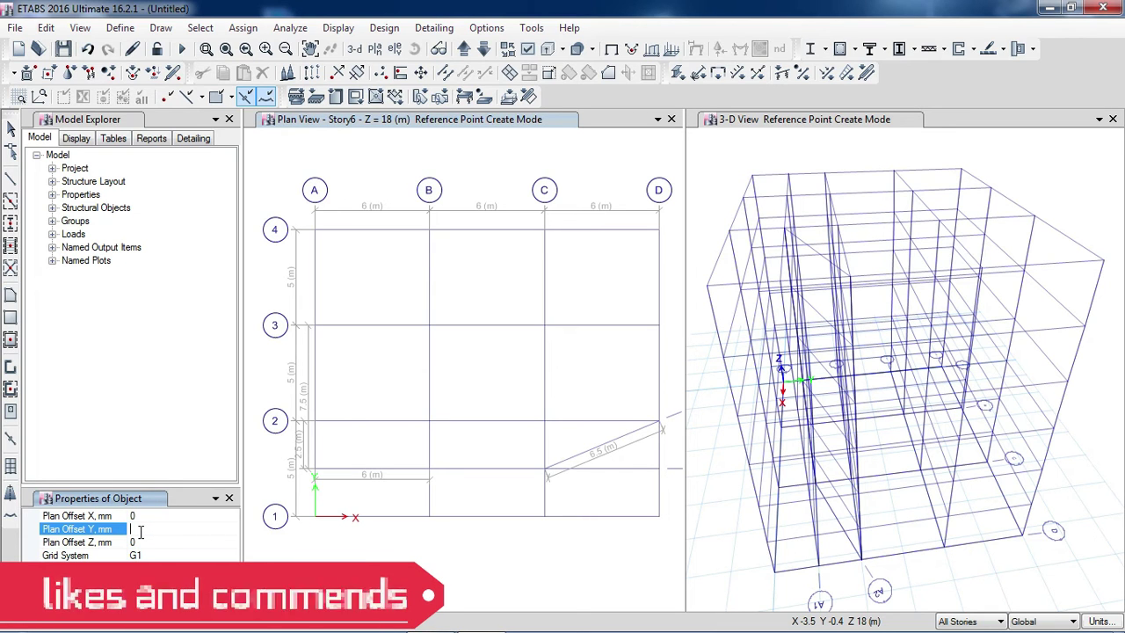
type("2500")
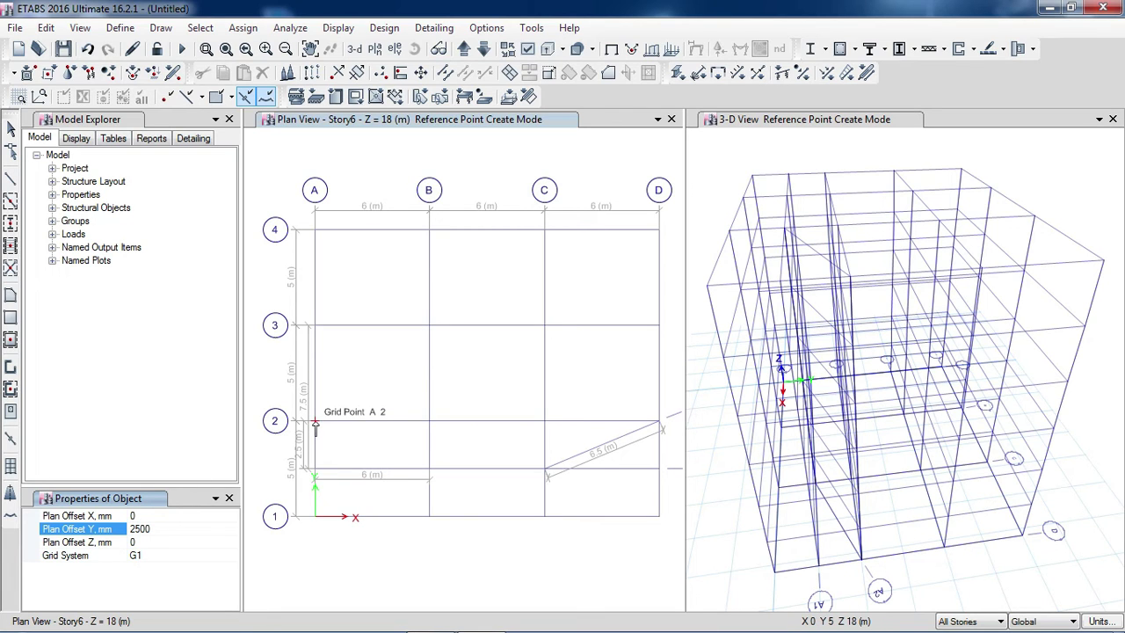
left_click(315, 426)
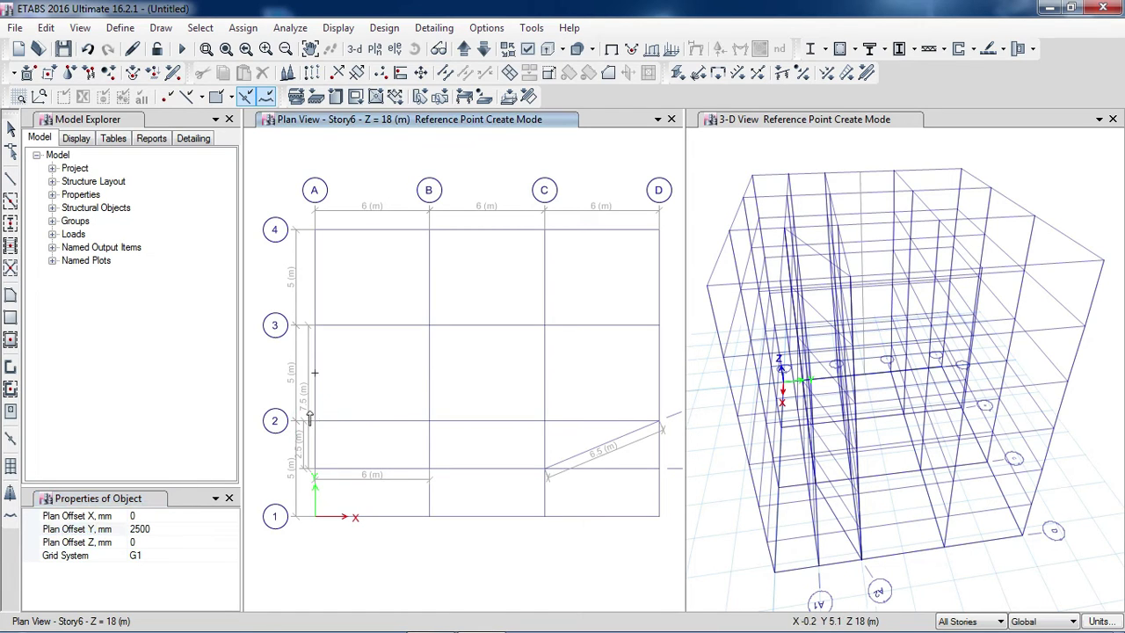
left_click(429, 420)
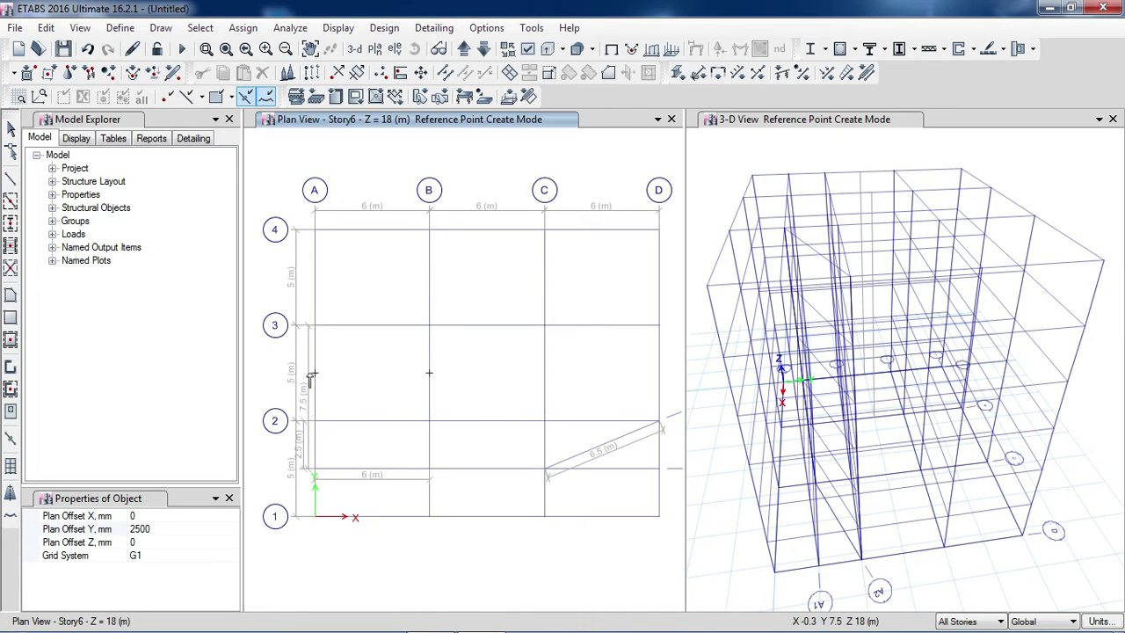
Draw a reference point offset 6000 mm in X and 2500 mm in Y from grid point B-3.
left_click(428, 373)
type("0")
left_click(138, 516)
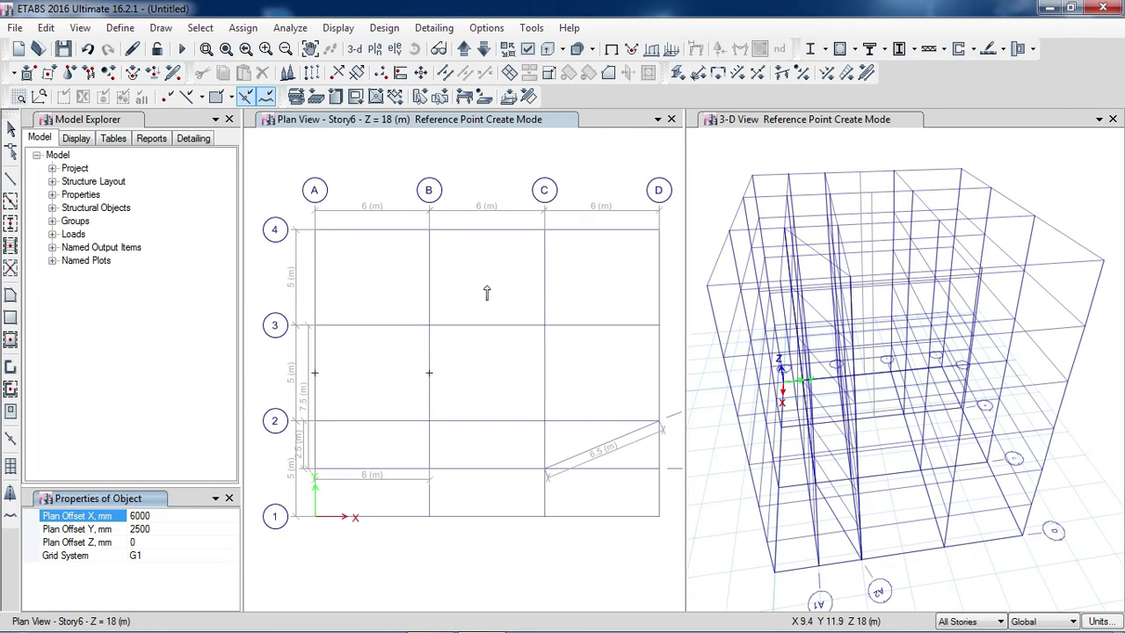
left_click(428, 327)
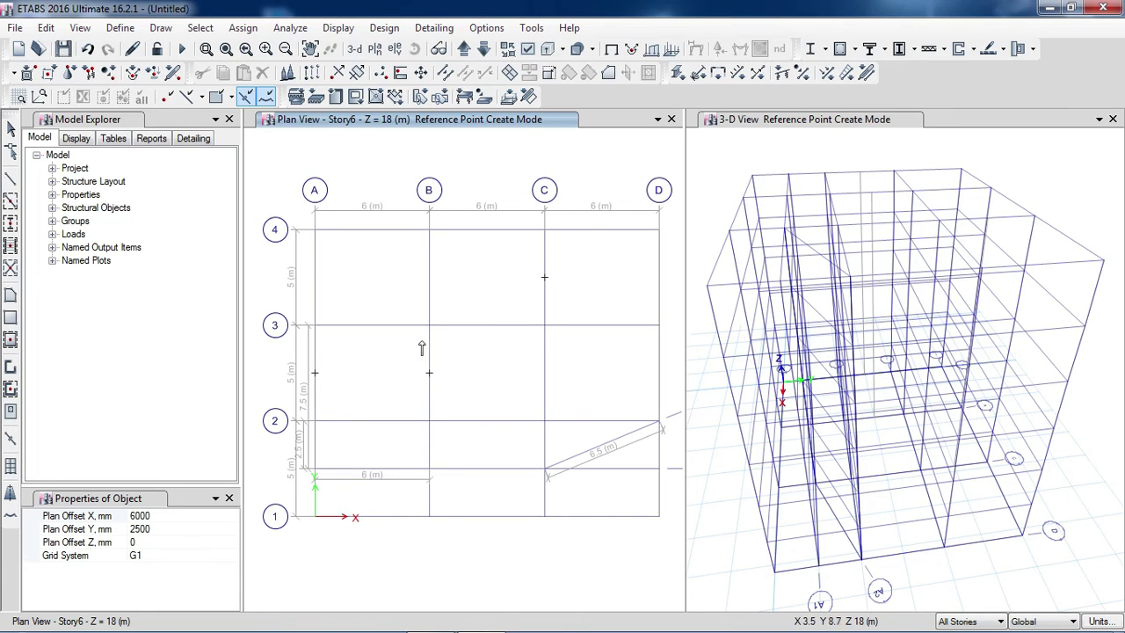
Start drawing reference planes and switch the plan view to the elevation along grid A.
left_click(167, 29)
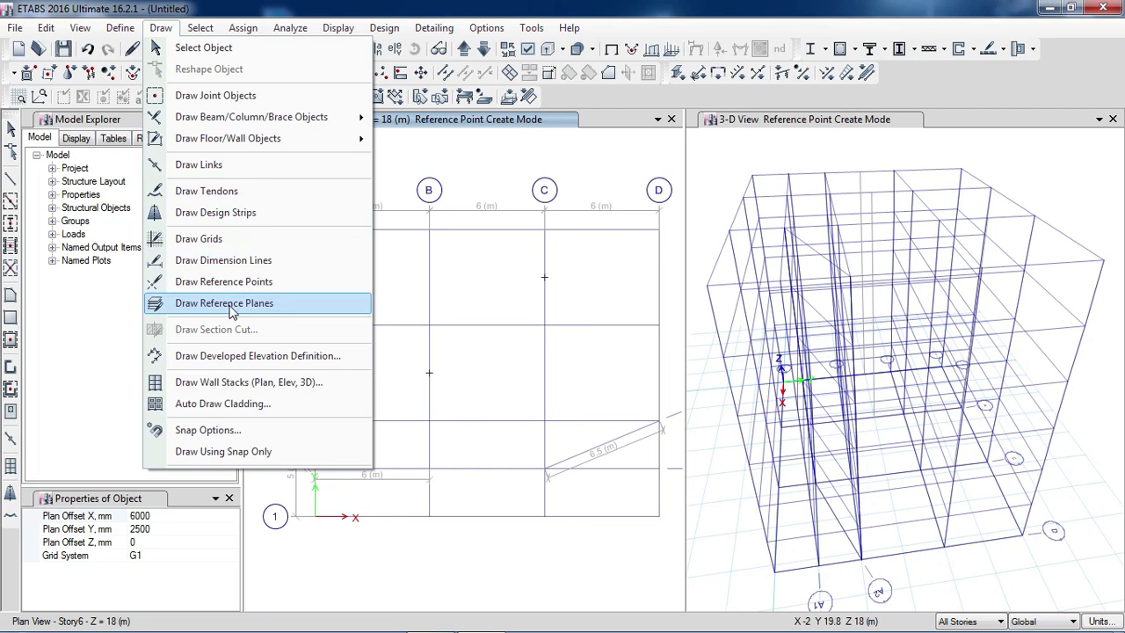
left_click(230, 303)
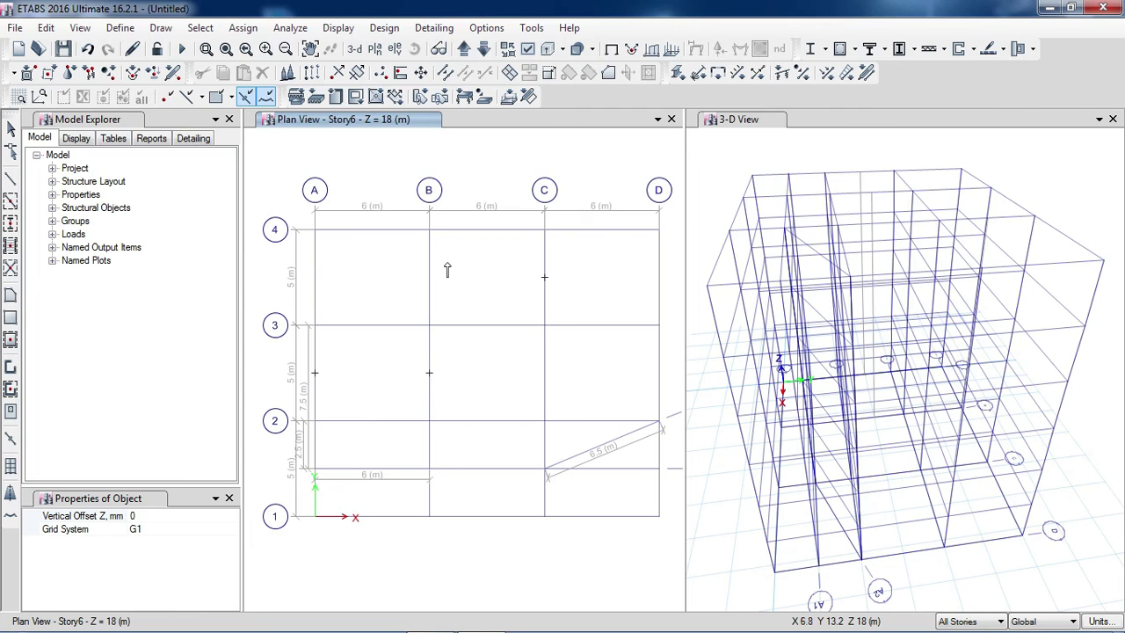
left_click(390, 53)
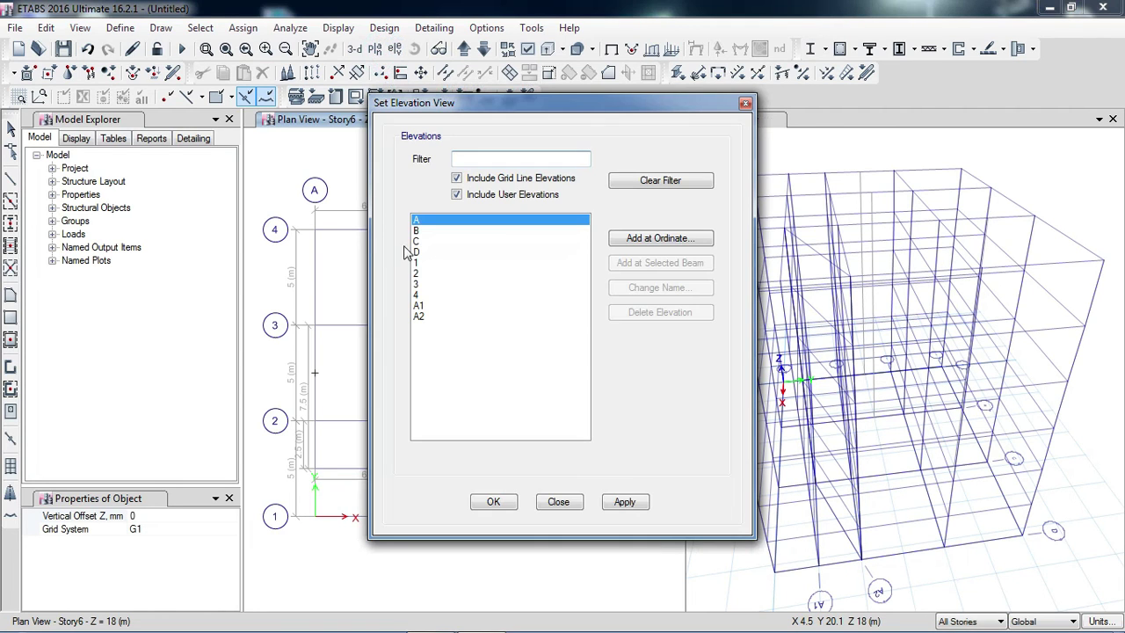
left_click(624, 502)
left_click(494, 503)
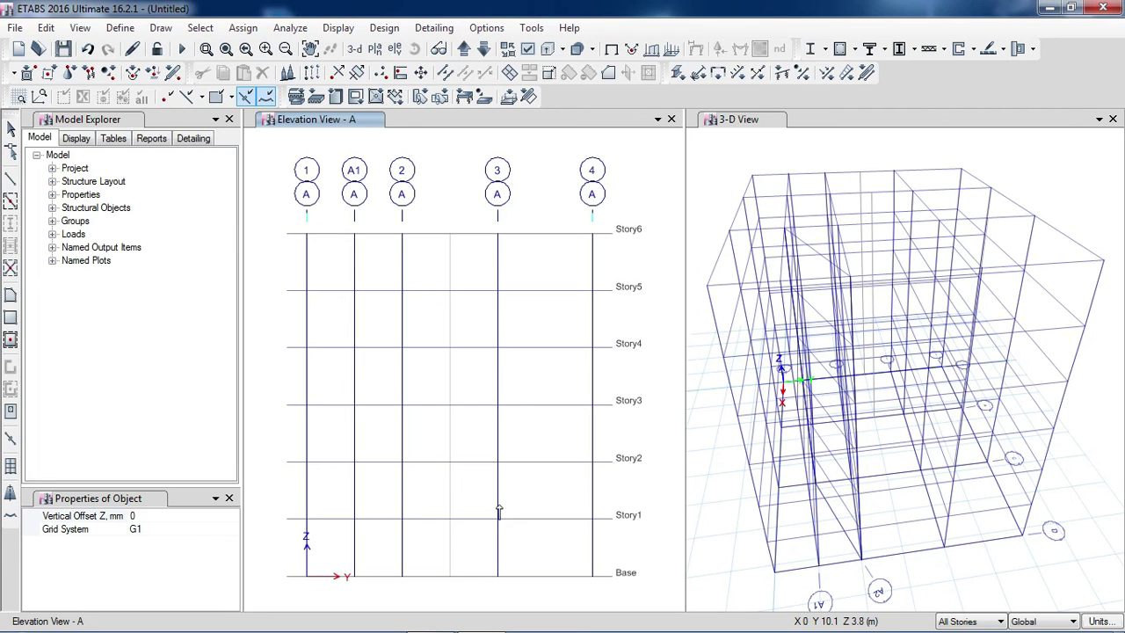
Draw reference planes with a vertical Z offset of 1200 mm above Base and above Story3.
left_click(136, 516)
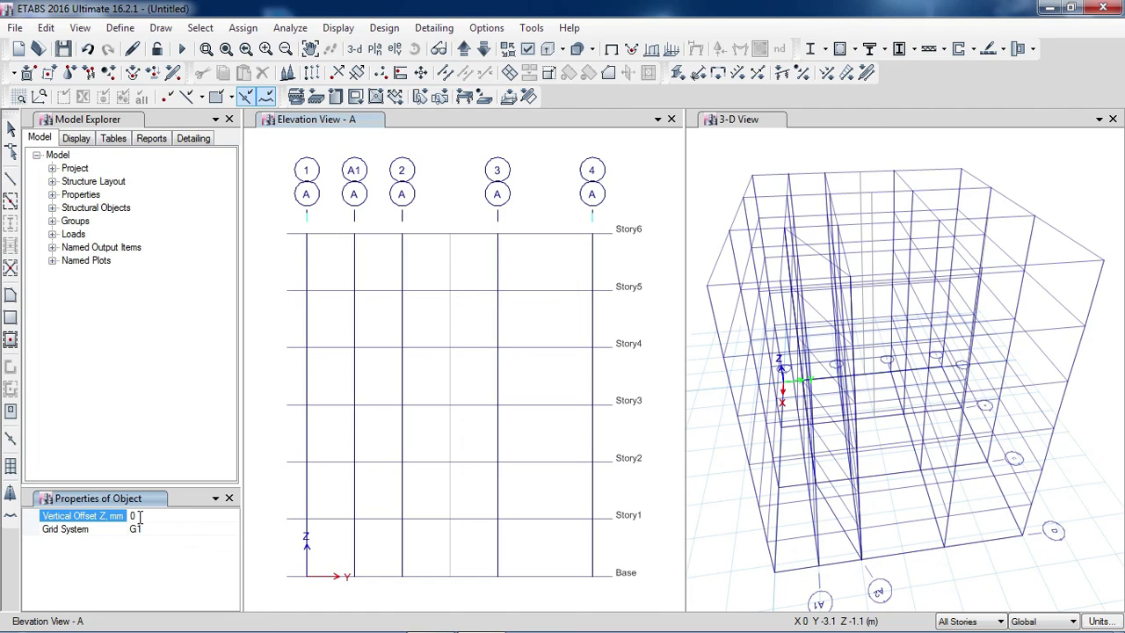
key("BackSpace")
type("1200")
key("Return")
left_click(498, 576)
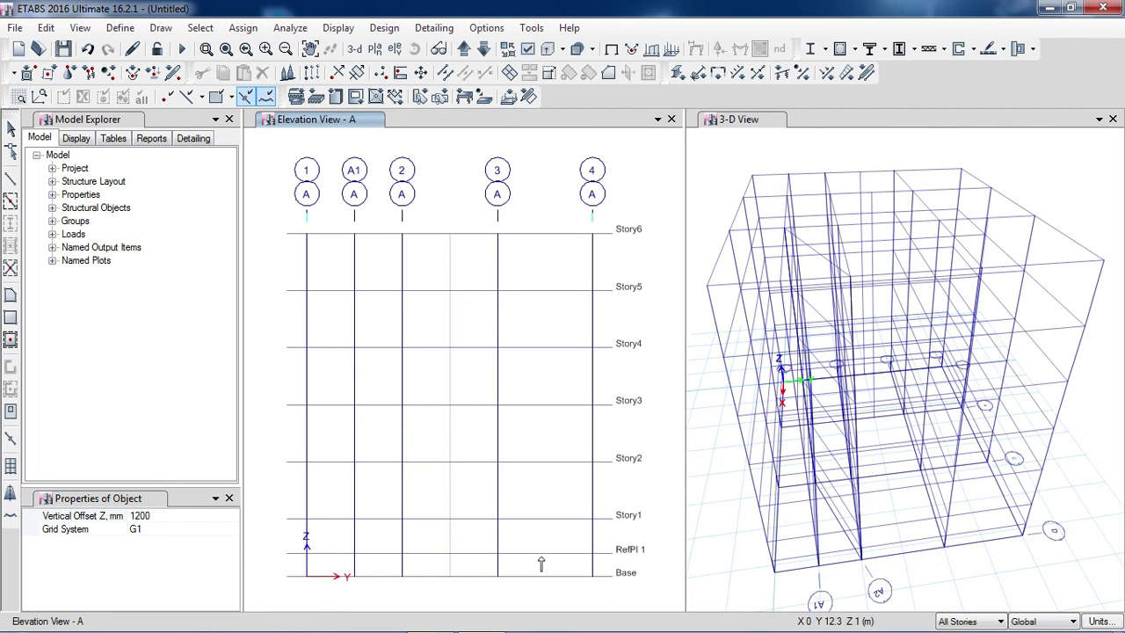
left_click(402, 407)
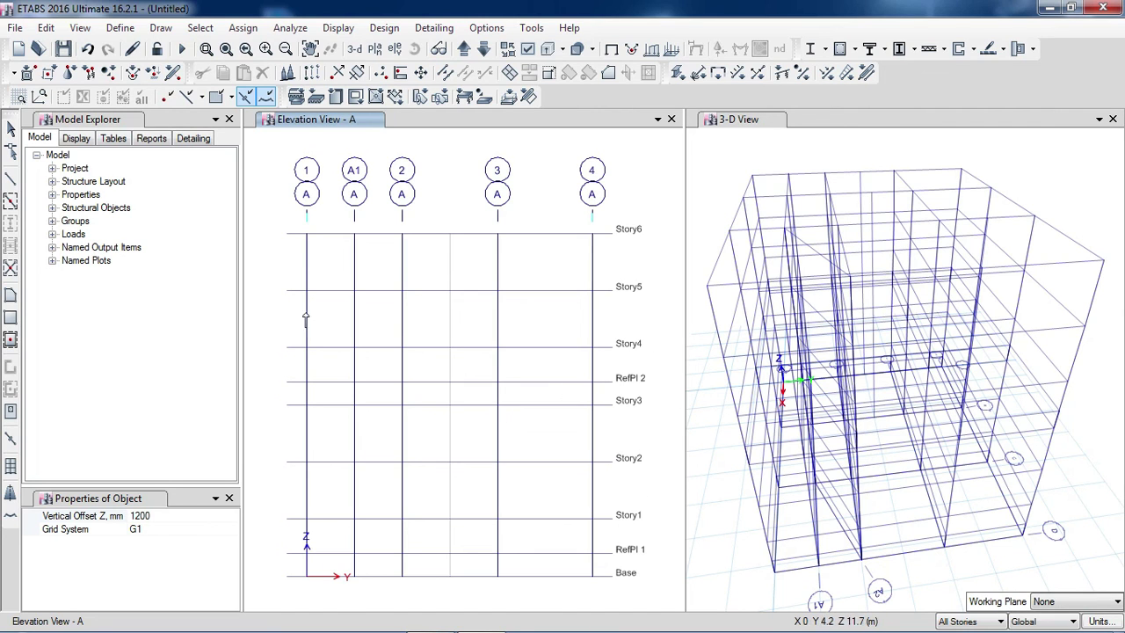
left_click(161, 27)
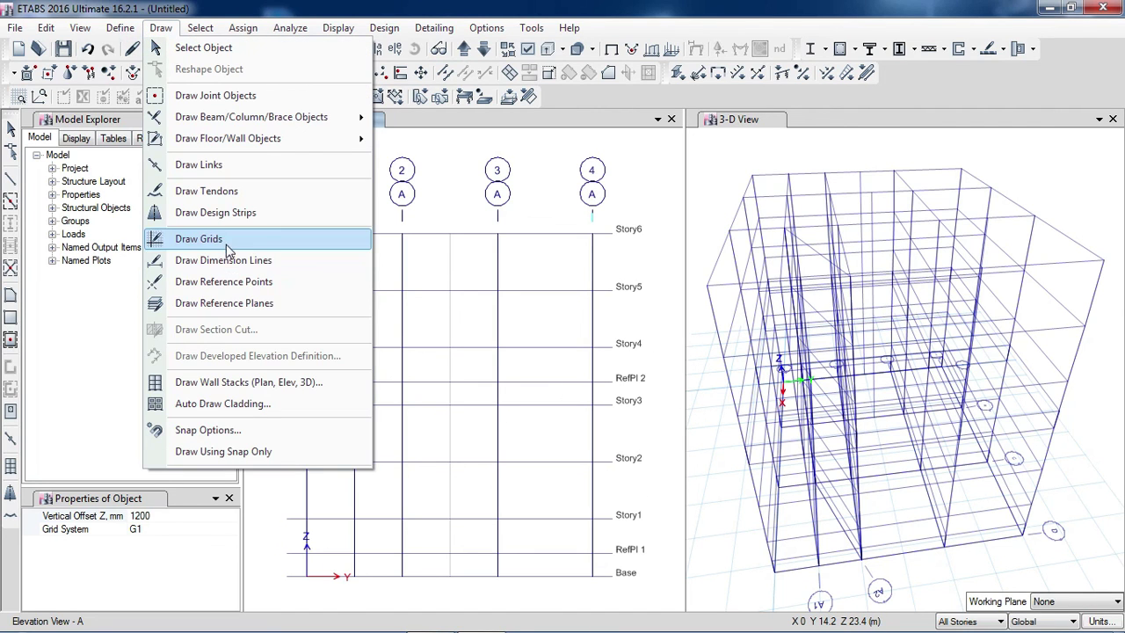